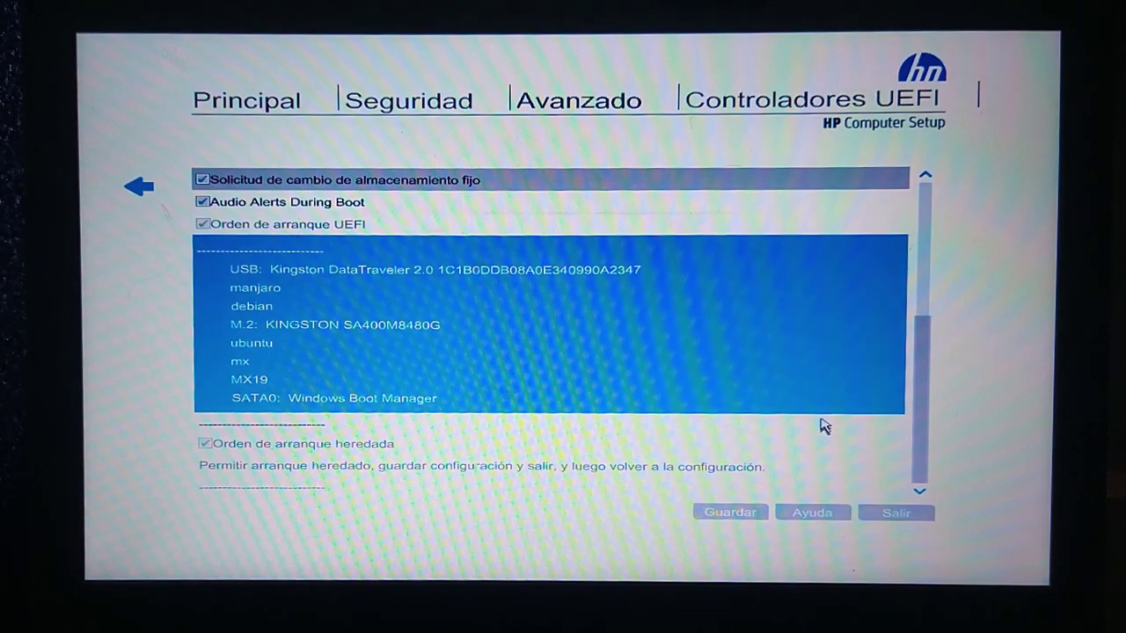
Step: Examine the firmware's boot options, from the UEFI boot order back up to the boot menu delay and boot source settings
key(Up)
key(Up)
key(Up)
key(Up)
key(Up)
key(Up)
key(Up)
key(Up)
key(Up)
key(Up)
key(Up)
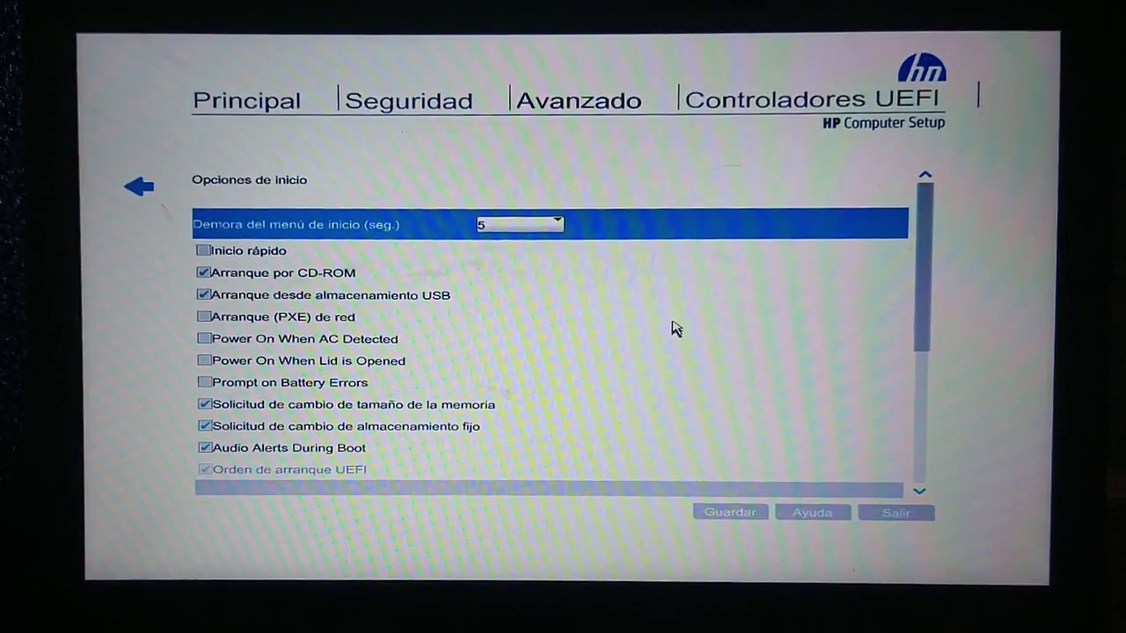
key(Down)
key(Up)
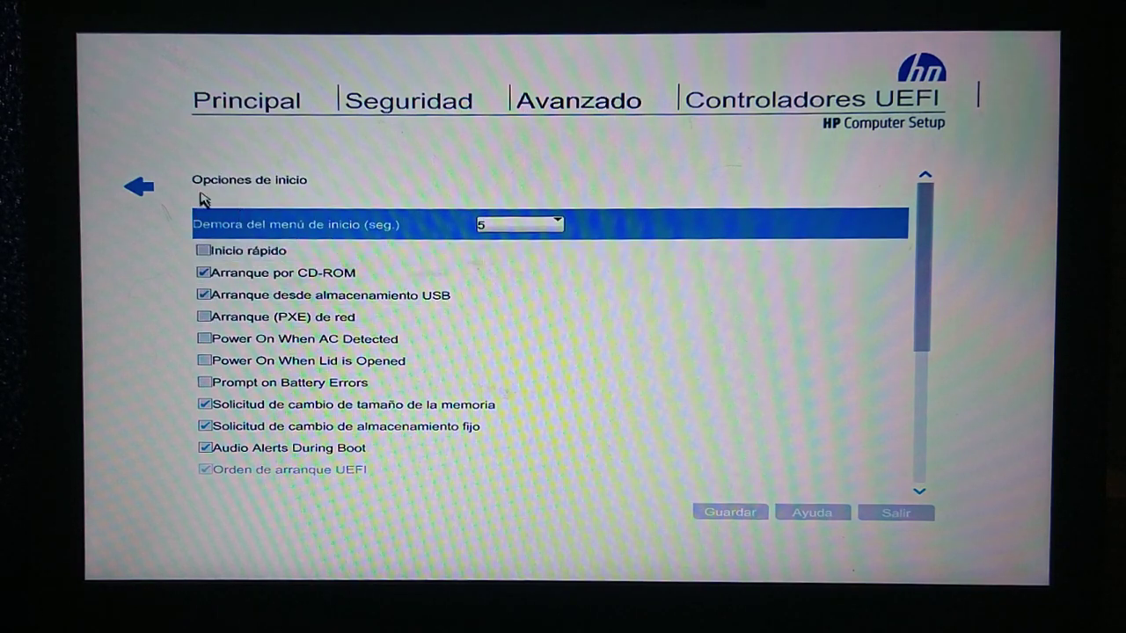
Step: Check the Legacy Support and secure boot settings under Configuración de arranque seguro, and return to the advanced options list
click(139, 188)
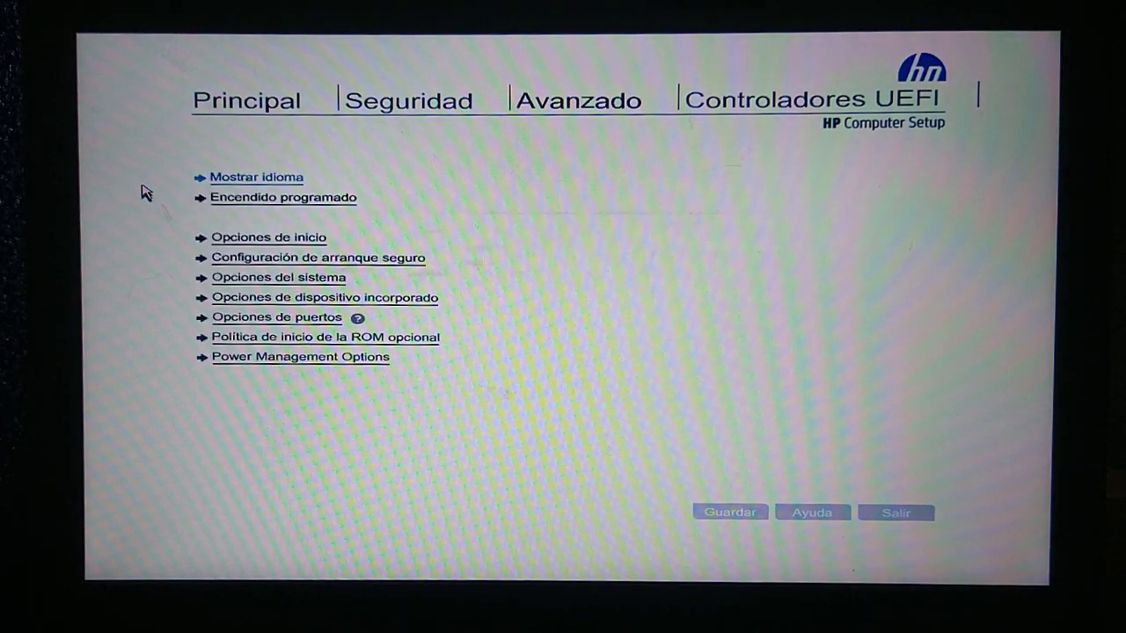
click(235, 262)
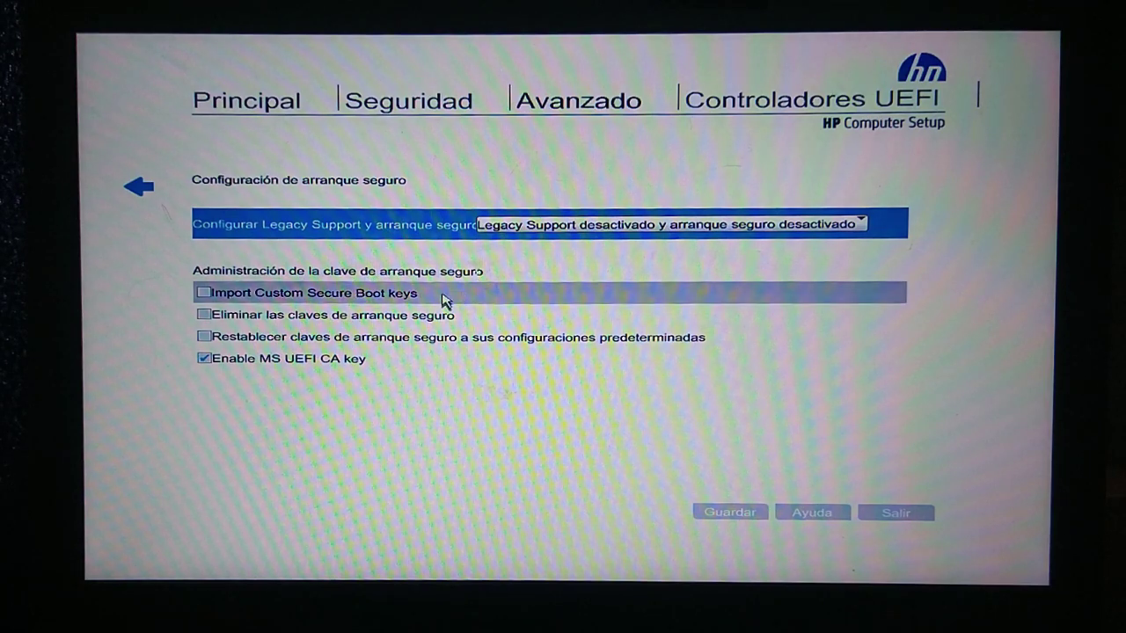
click(141, 190)
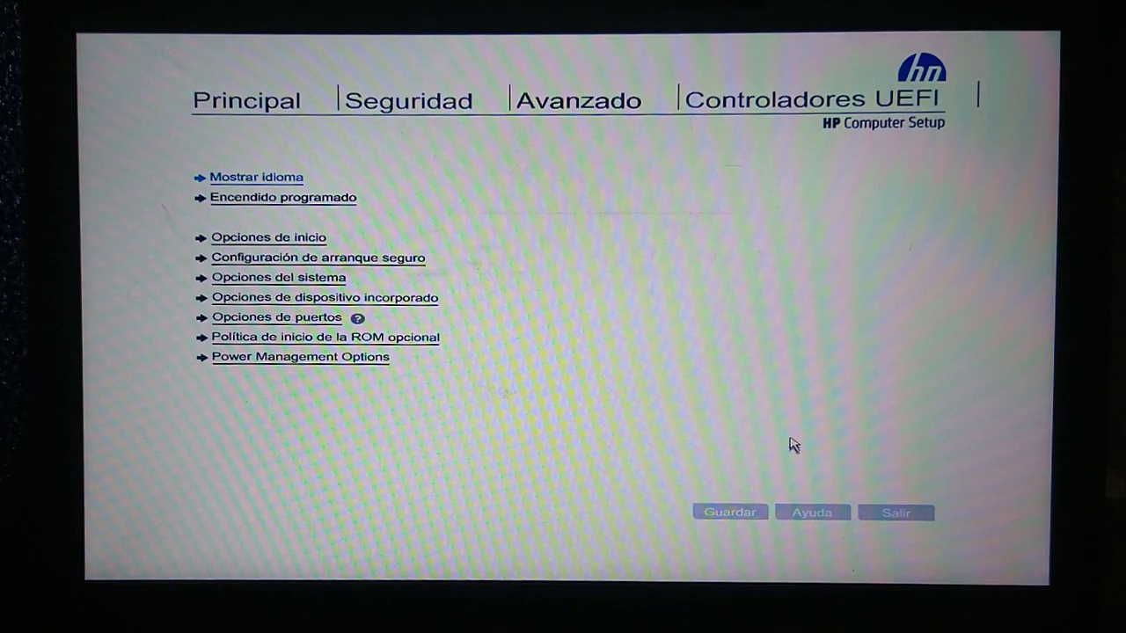
Step: Exit the firmware setup saving the changes, and boot the Try or Install Ubuntu entry
click(875, 516)
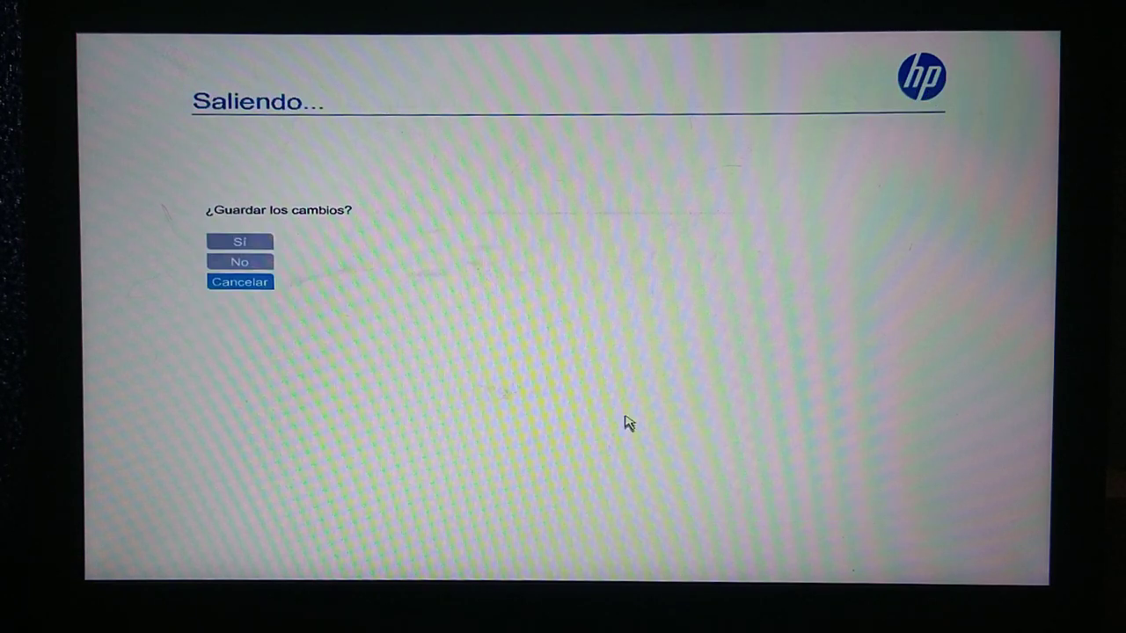
click(237, 243)
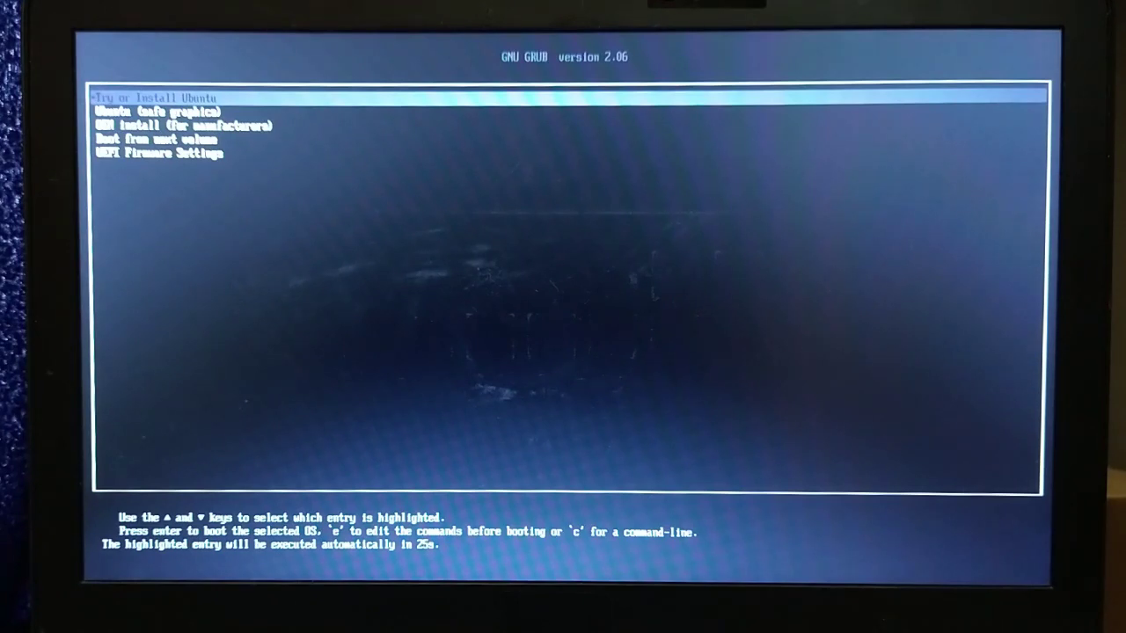
key(Return)
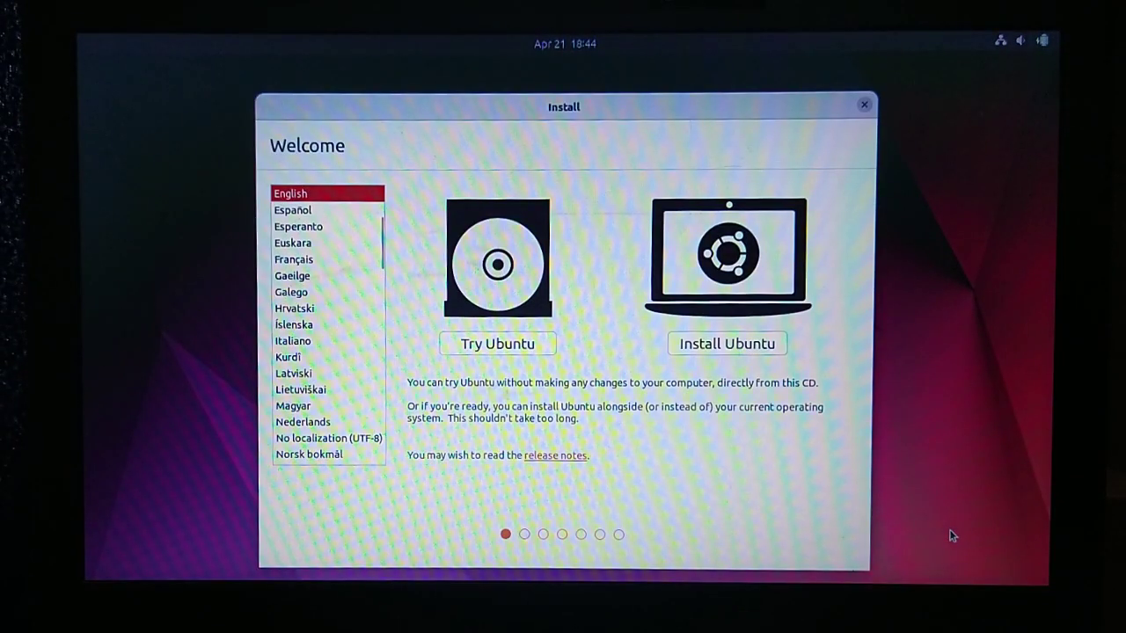
Step: Set the language to Español and start the live session to try Ubuntu without installing
click(299, 212)
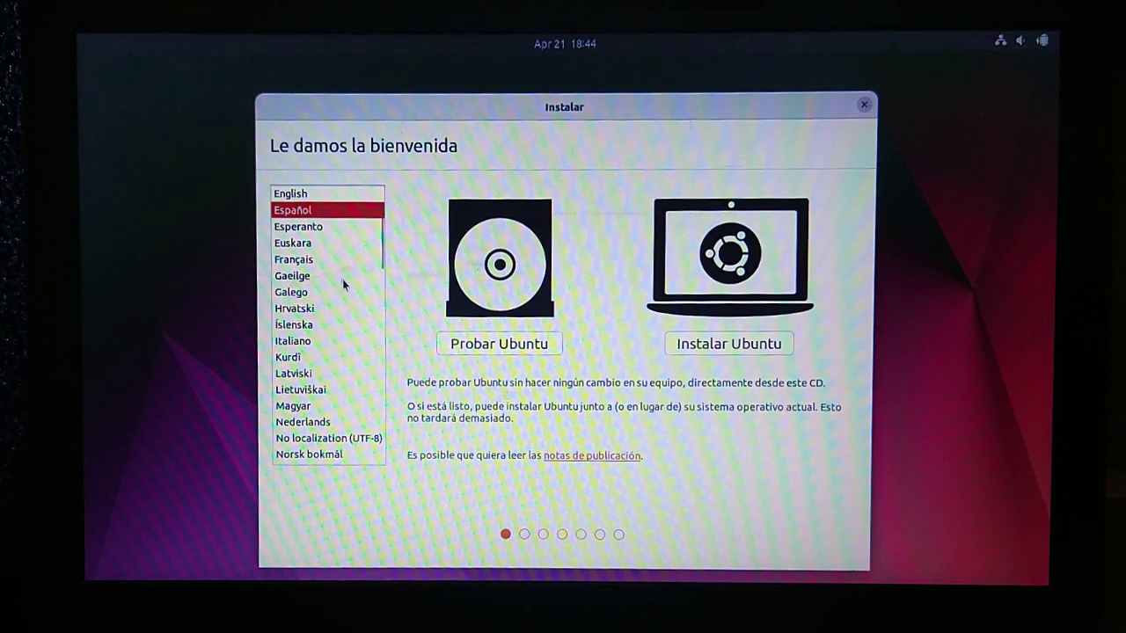
click(466, 345)
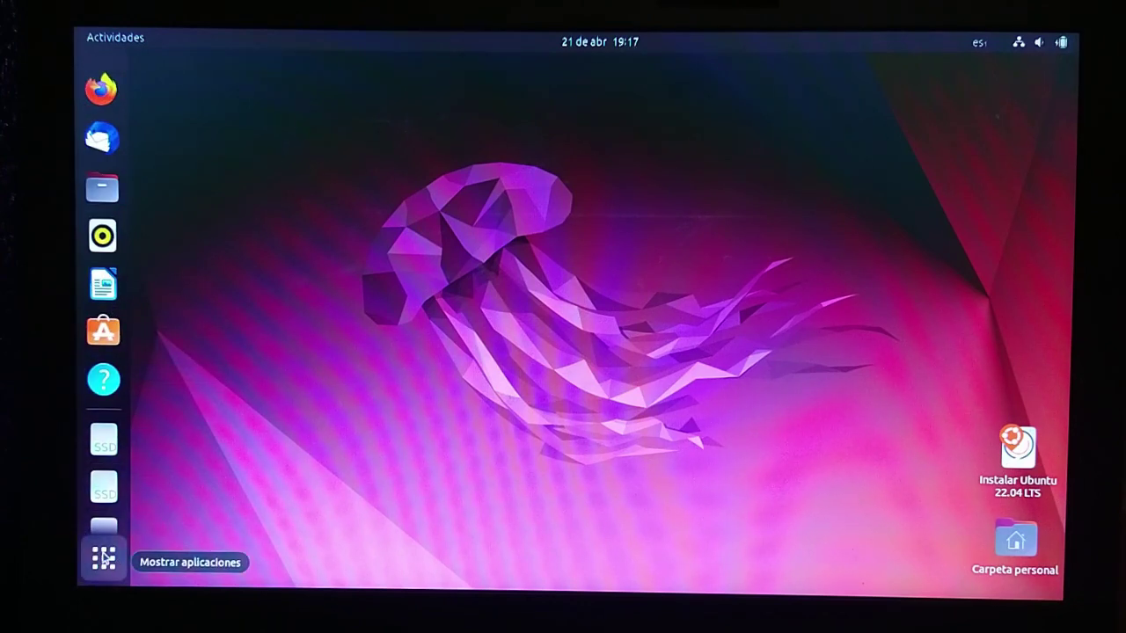
Step: Open a maximized Terminal window and search the apt packages for neofetch
click(103, 557)
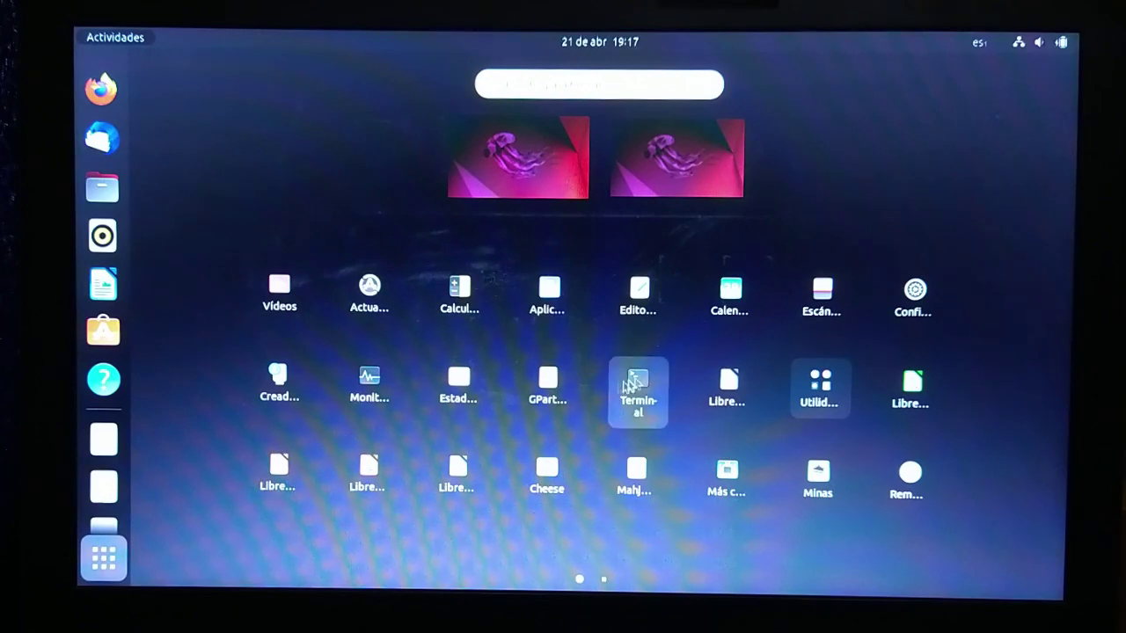
click(637, 380)
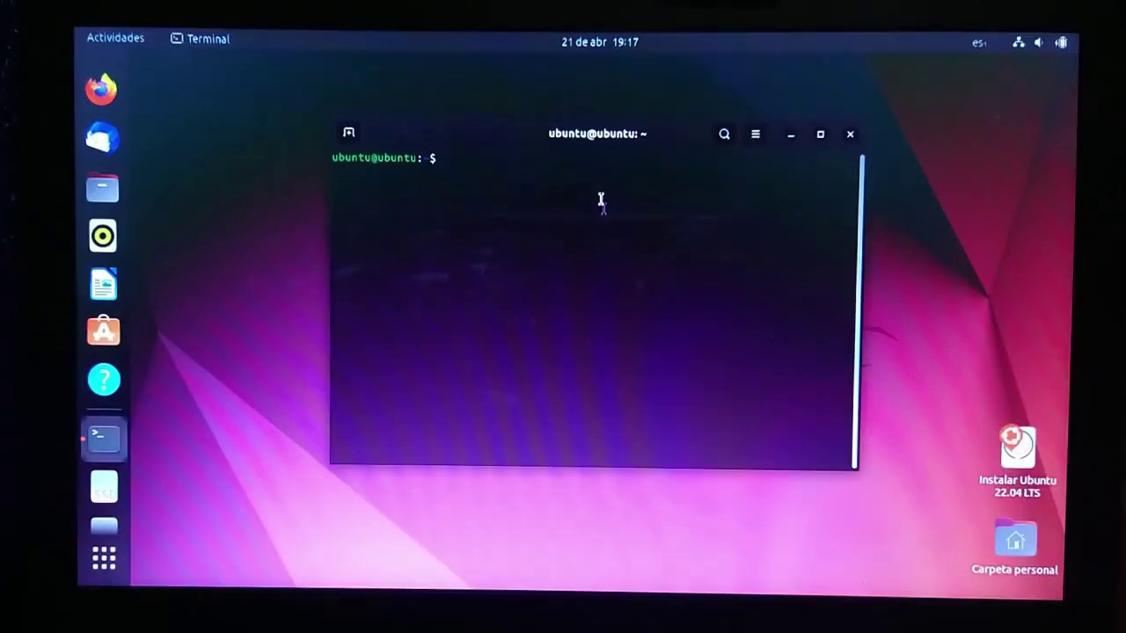
click(818, 136)
text(apt search neofetch)
key(Return)
Step: Update the package lists and upgrade the installed packages with sudo apt update and sudo apt upgrade
text(sudo apt update)
key(Return)
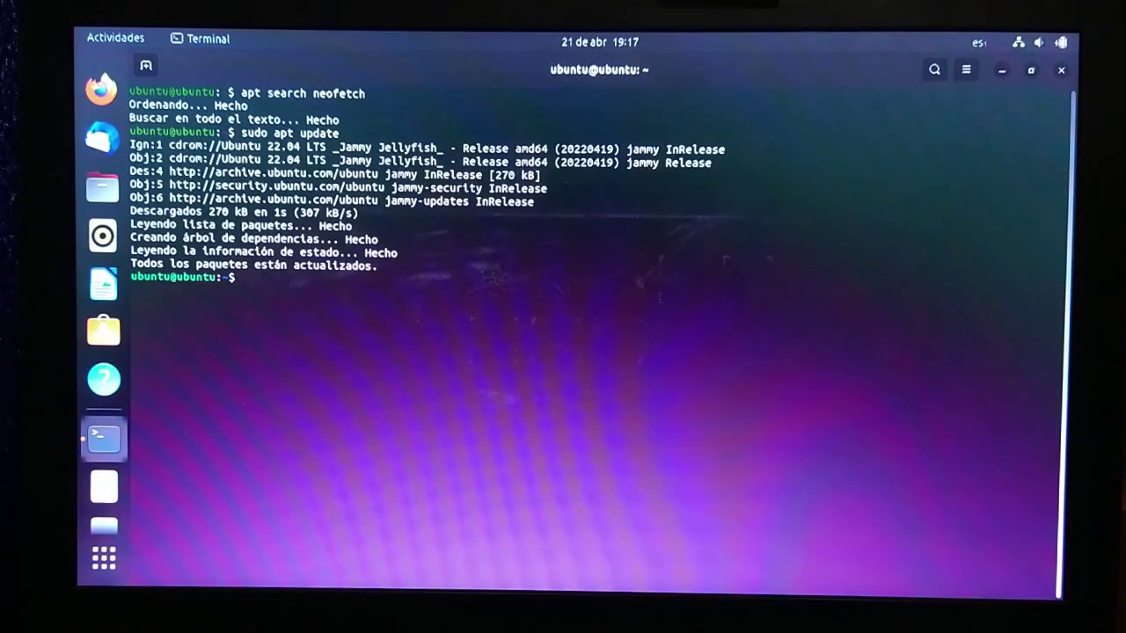
text(sudo apt upgrade)
key(Return)
Step: Switch to Ubuntu Software and search the catalogue for "recorder"
click(100, 329)
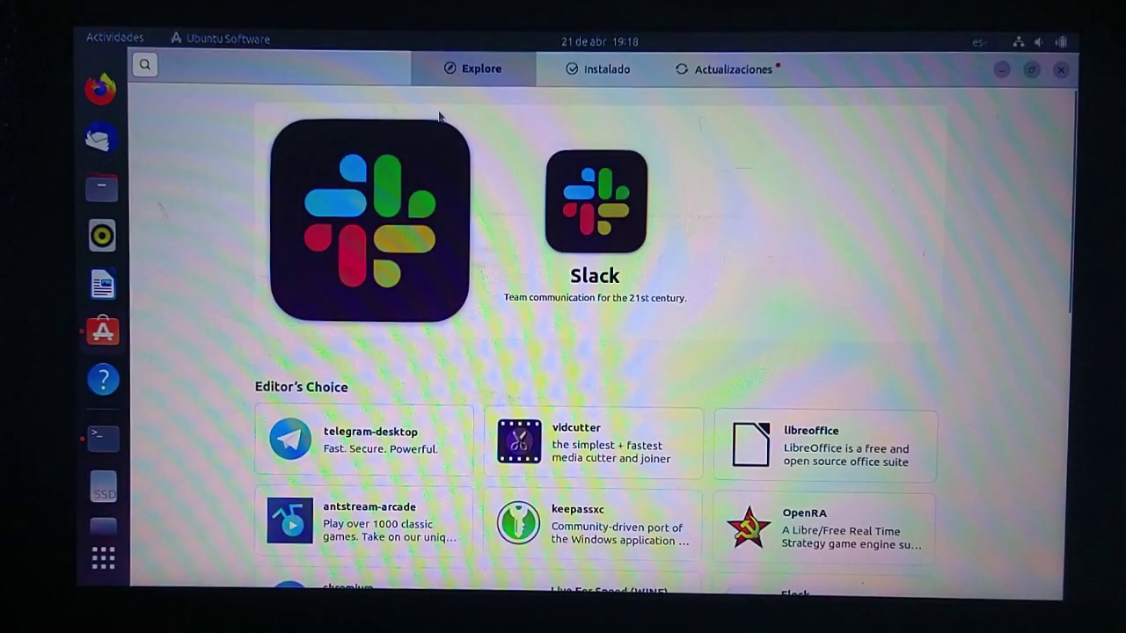
click(145, 66)
text(neofet)
key(BackSpace)
key(BackSpace)
key(BackSpace)
key(BackSpace)
key(BackSpace)
key(BackSpace)
text(recorder)
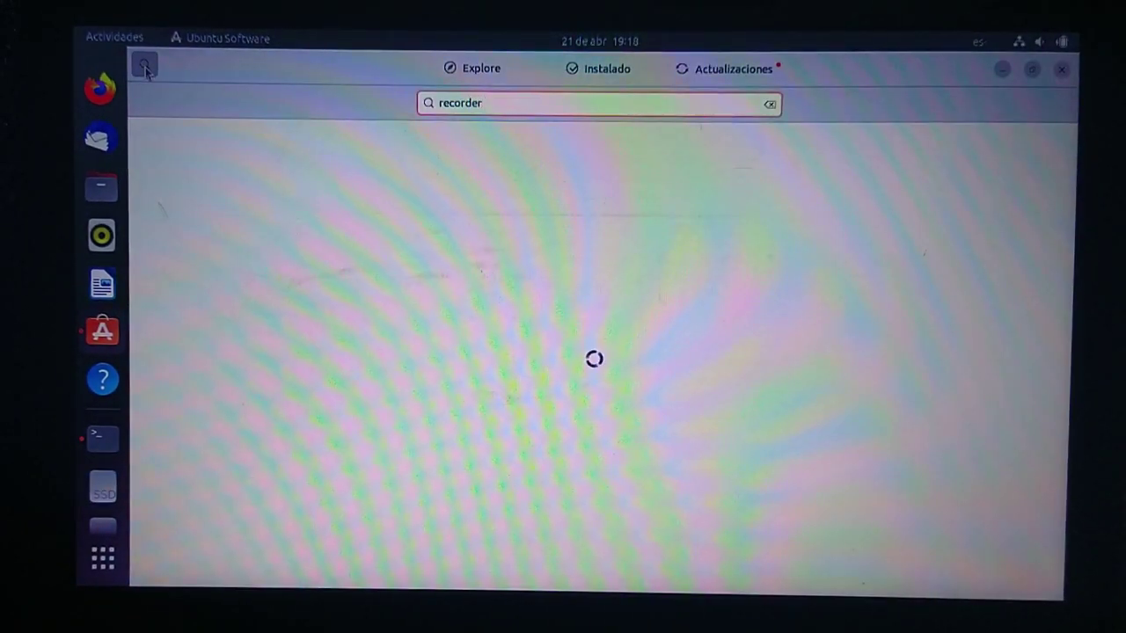
Step: Review the SimpleScreenRecorder (UNOFFICIAL) details page and install the application from the Snap store
click(333, 431)
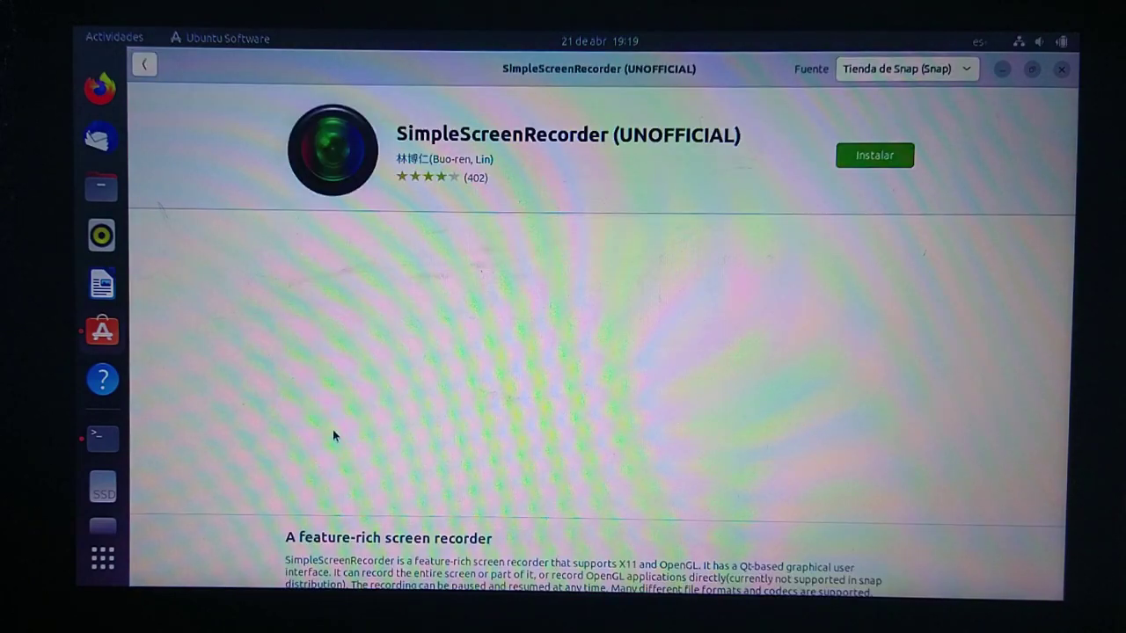
scroll(667, 343, down, 1)
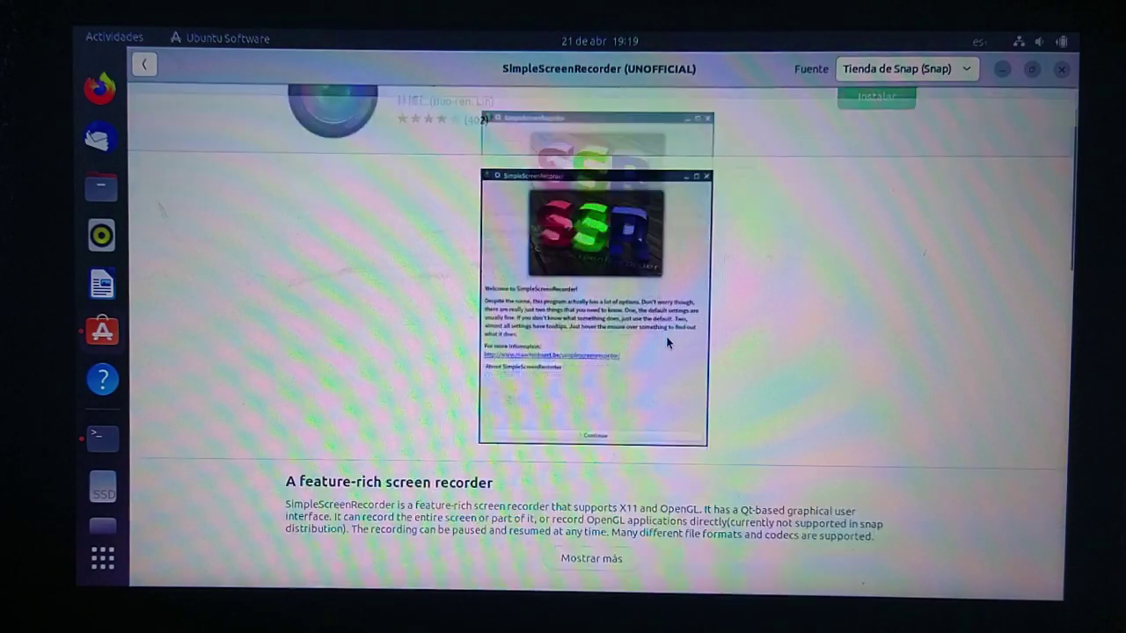
scroll(666, 342, down, 5)
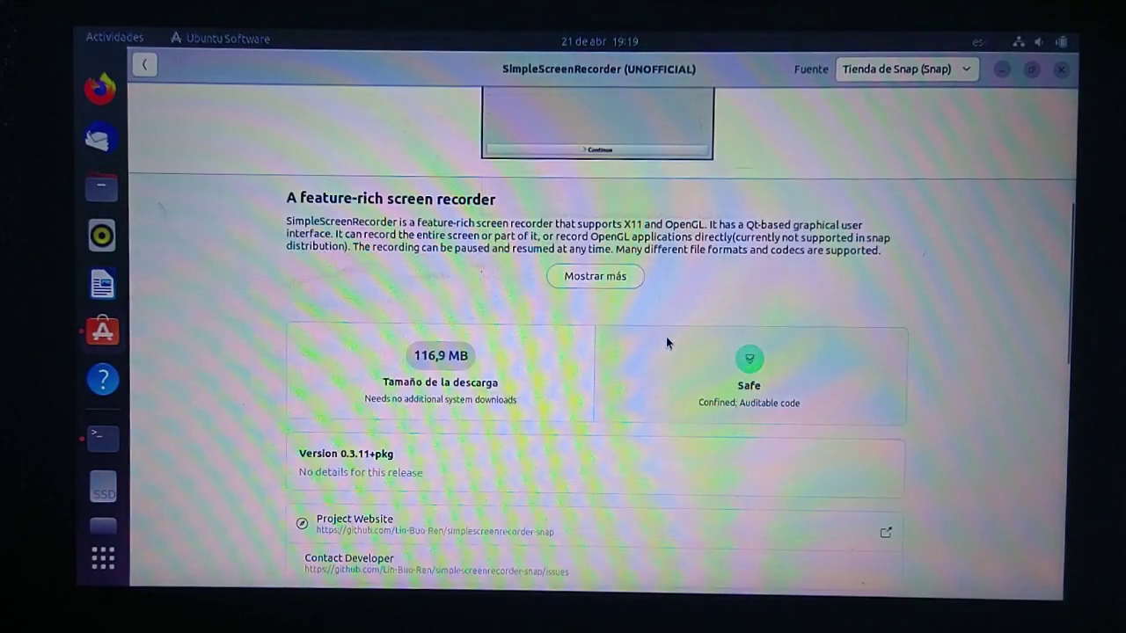
scroll(666, 342, down, 2)
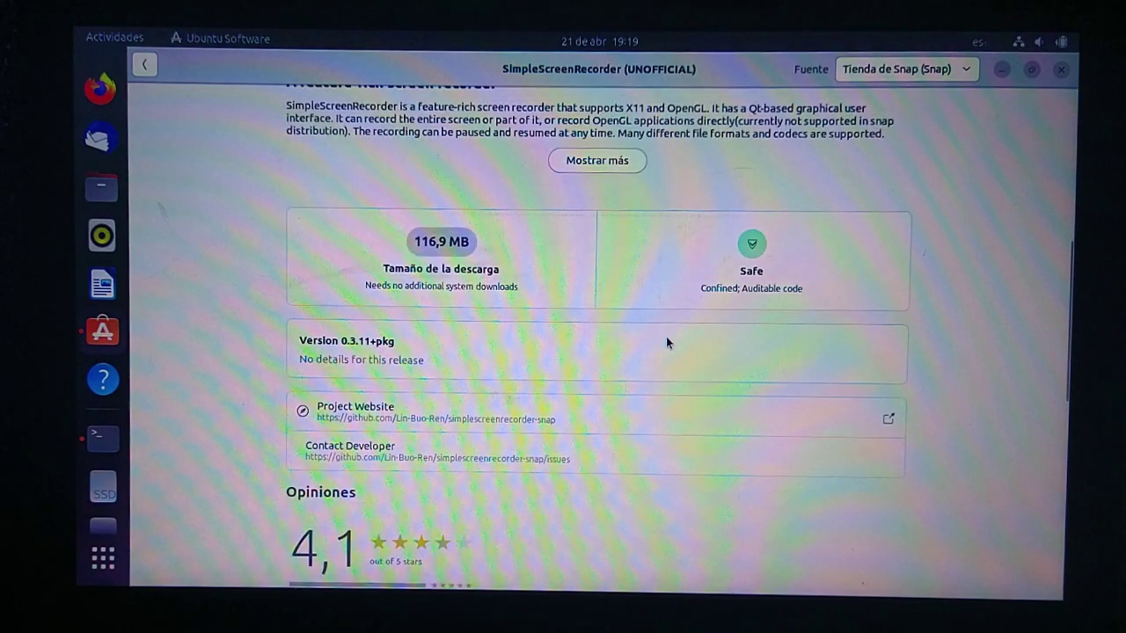
scroll(666, 342, down, 3)
scroll(665, 342, up, 9)
scroll(665, 342, up, 2)
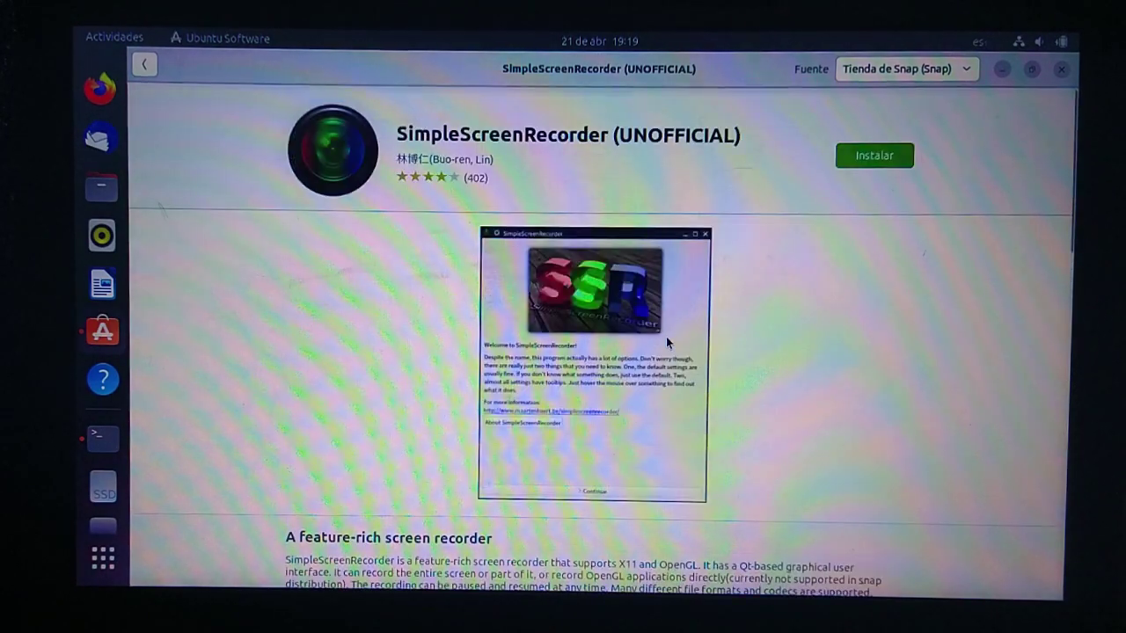
click(867, 160)
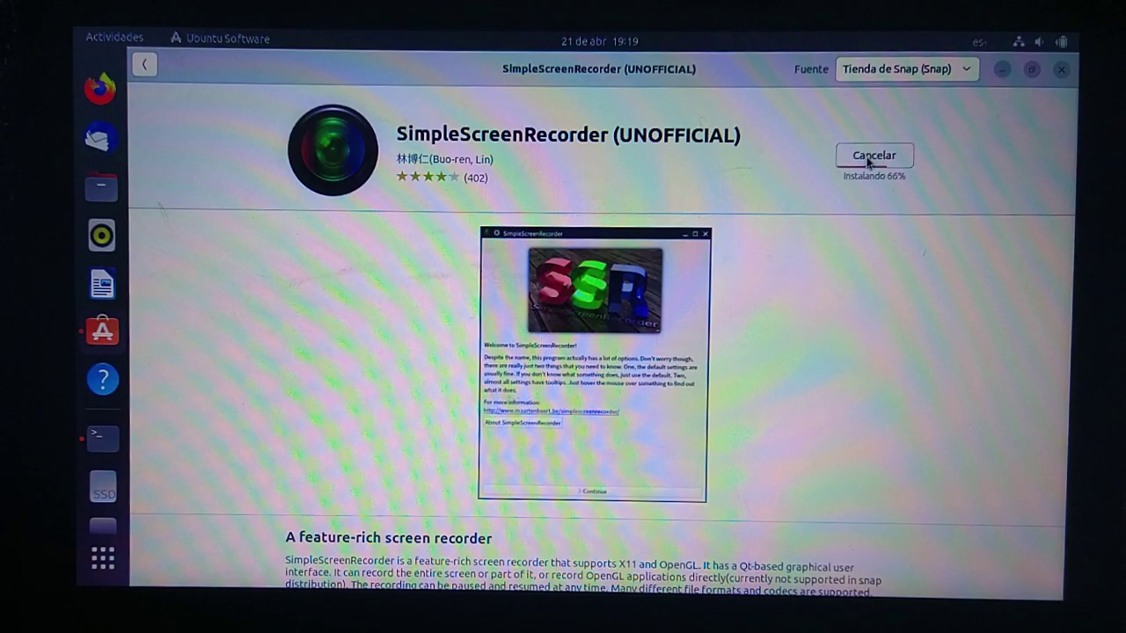
scroll(333, 290, down, 3)
scroll(333, 290, down, 5)
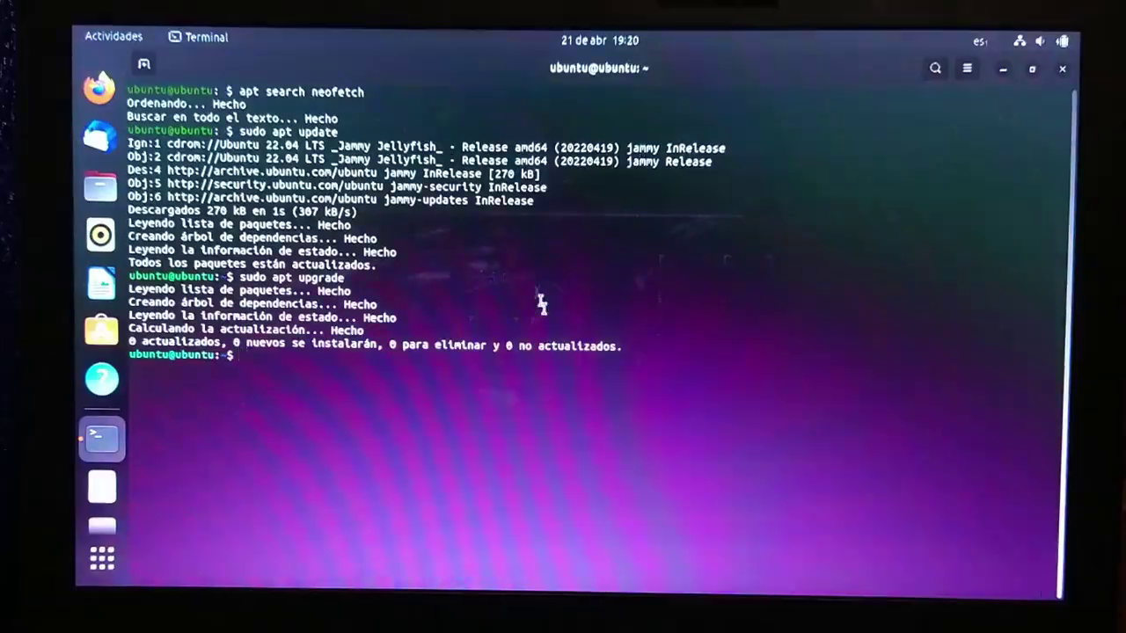
Step: Start a full-screen recording in SimpleScreenRecorder and minimize its window
key(super+a)
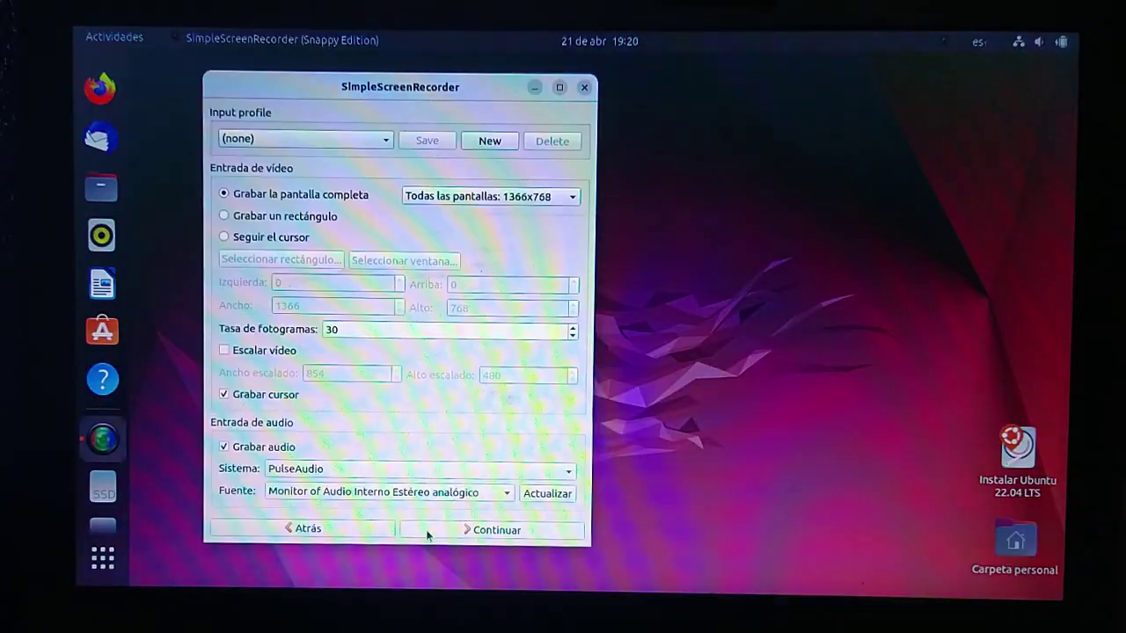
click(427, 533)
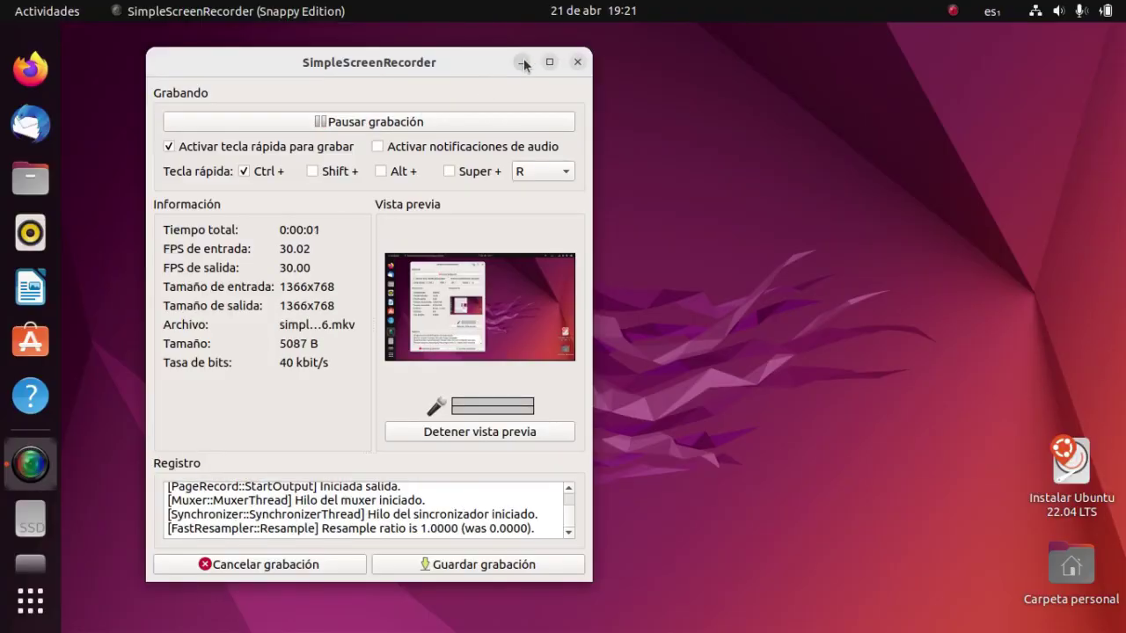
click(523, 62)
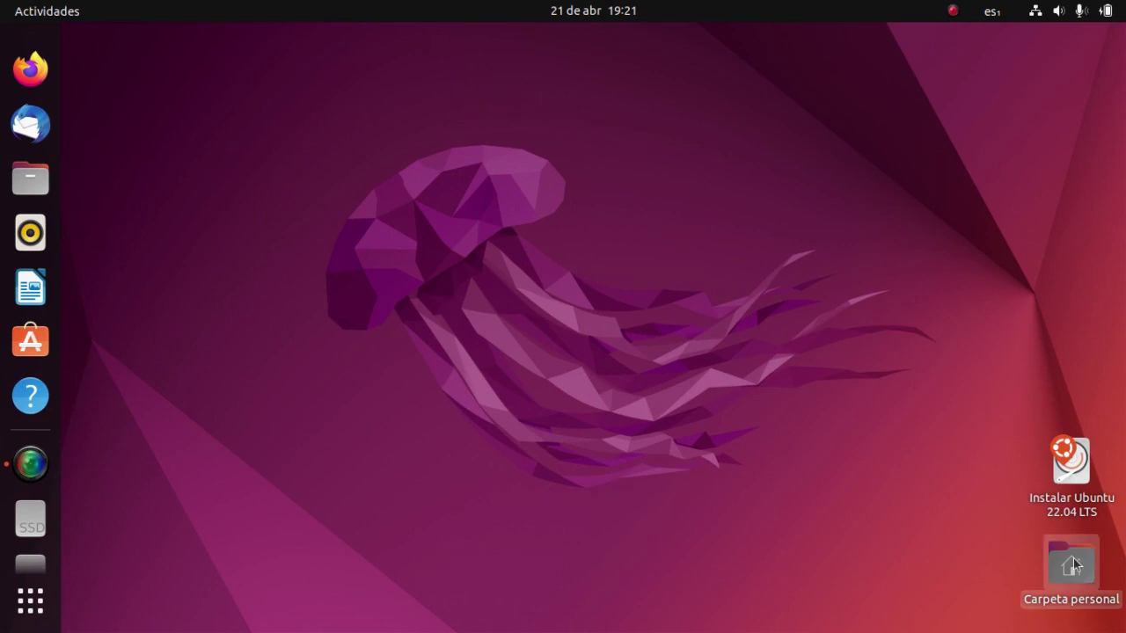
Step: Launch the Ubuntu 22.04 LTS installer and accept Español as the language and Spanish as the keyboard layout
click(1076, 477)
double_click(1076, 477)
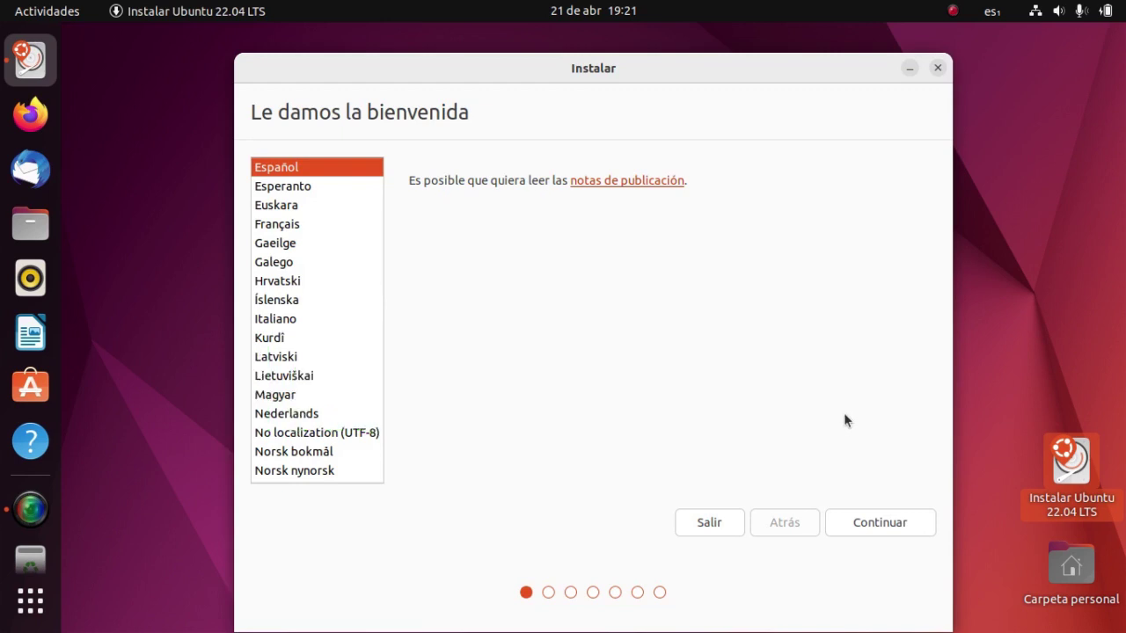
drag(764, 61, 755, 32)
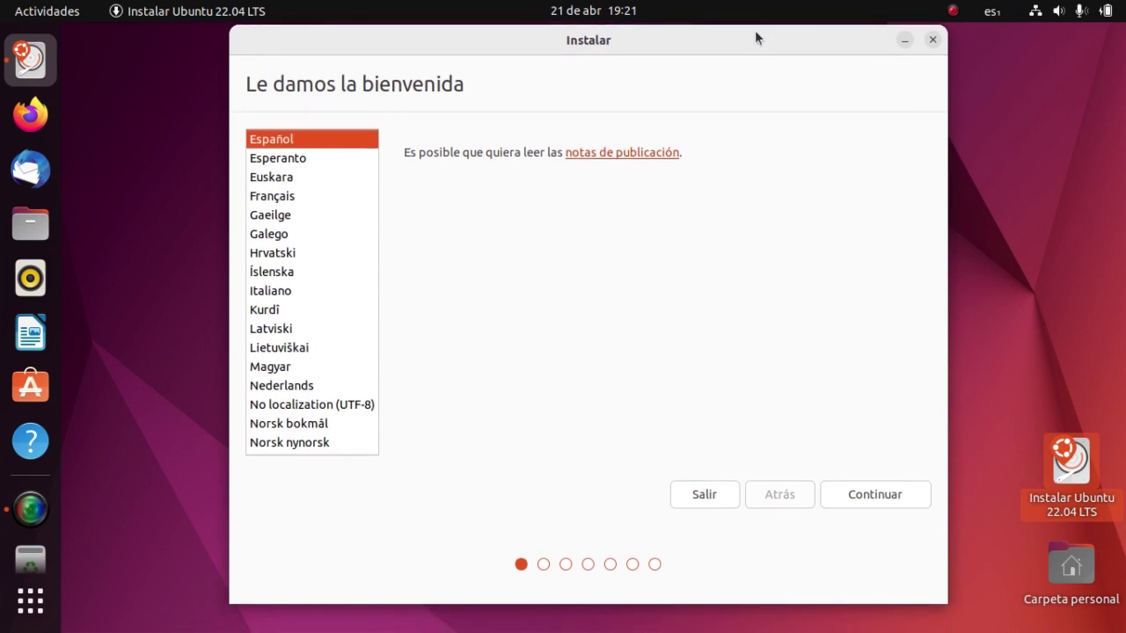
click(886, 496)
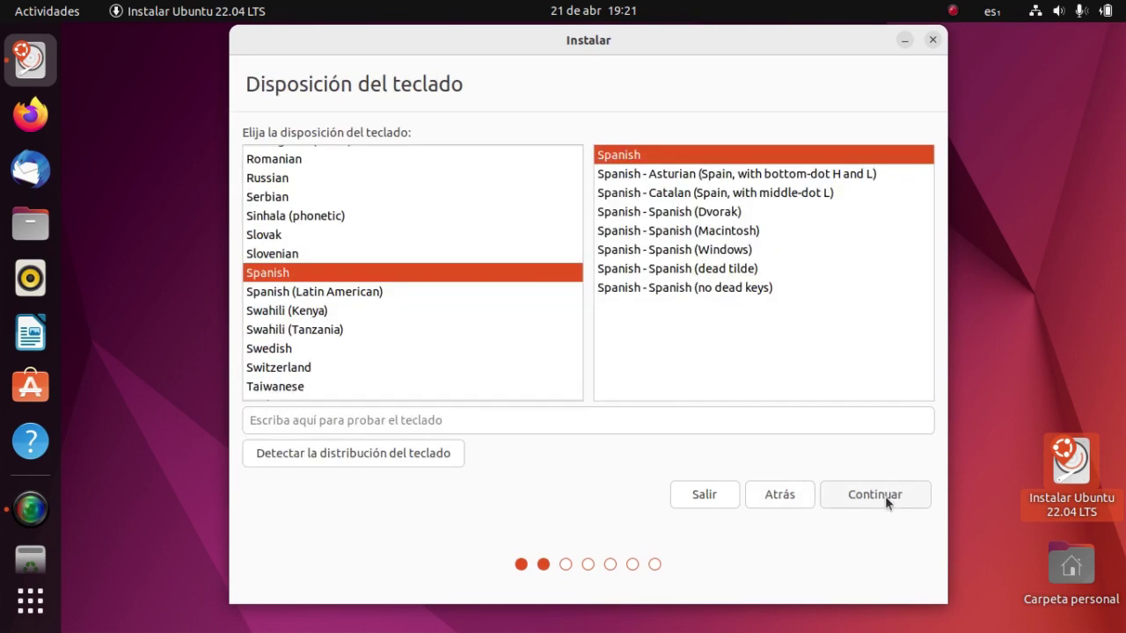
click(884, 496)
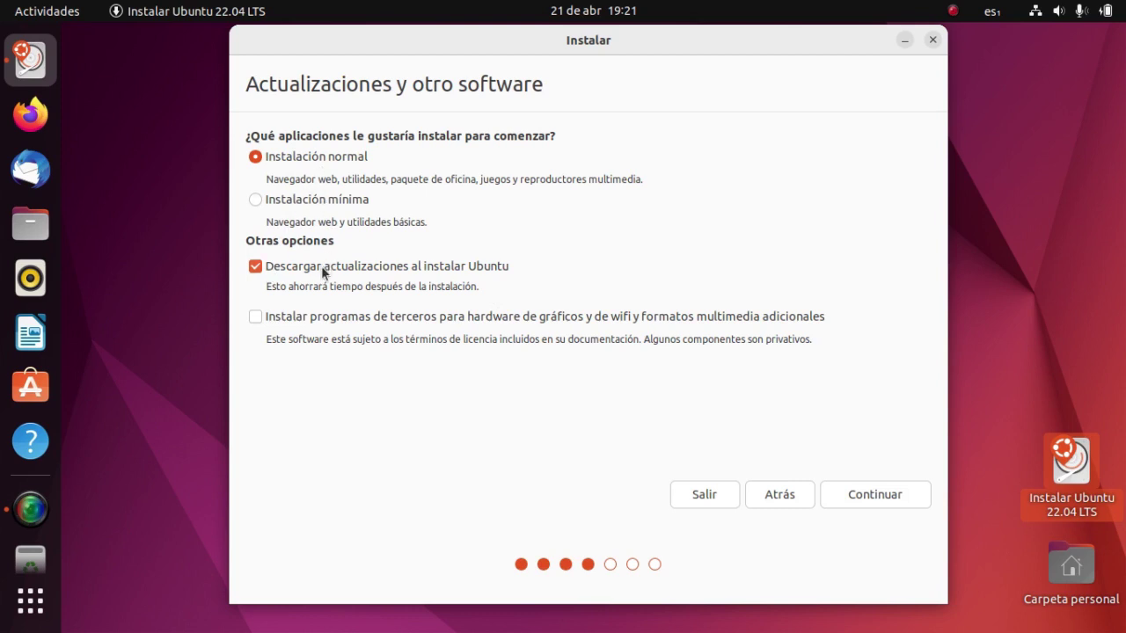
Step: Enable third-party software for graphics, Wi-Fi hardware and media formats alongside the normal installation, and continue
click(255, 317)
click(878, 494)
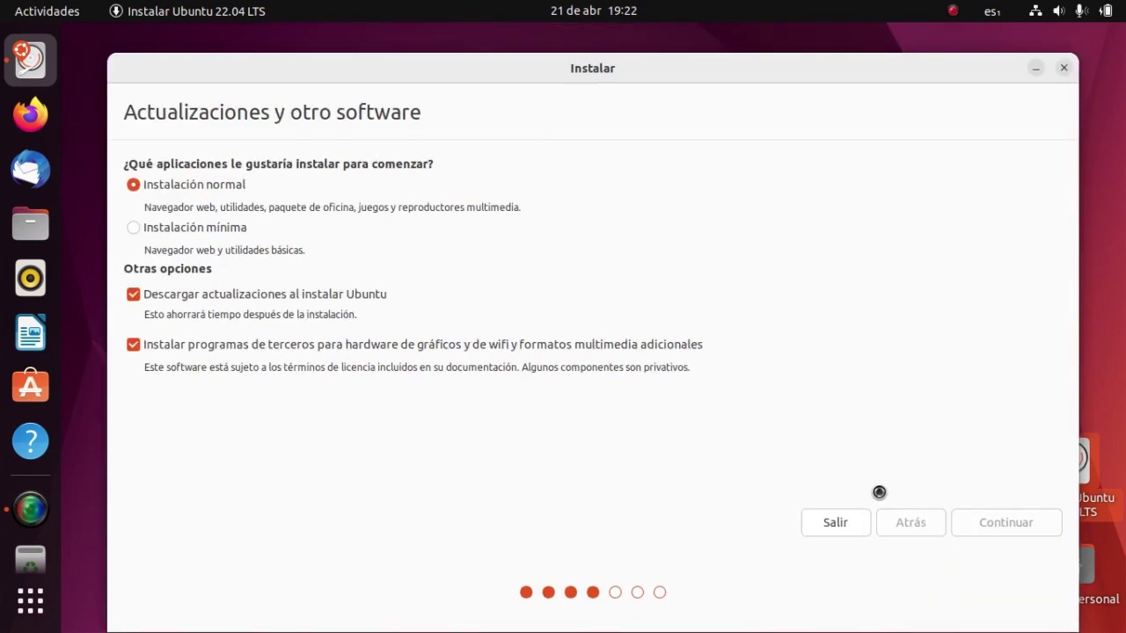
Step: Choose Más opciones as the installation type and continue to manual partitioning
drag(646, 68, 648, 44)
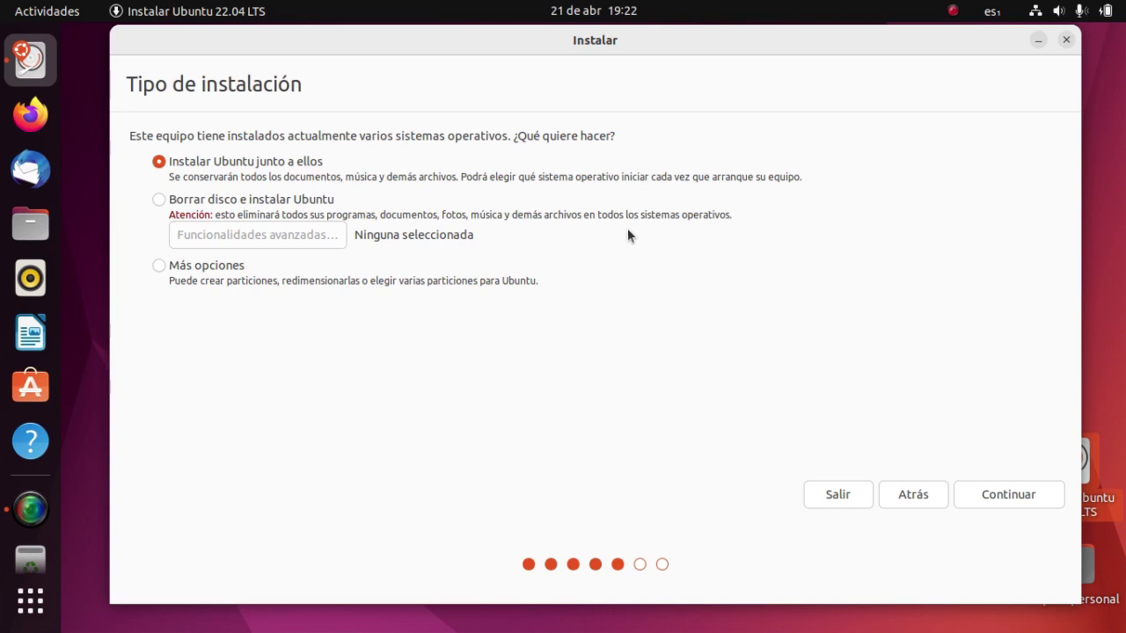
click(160, 267)
click(997, 491)
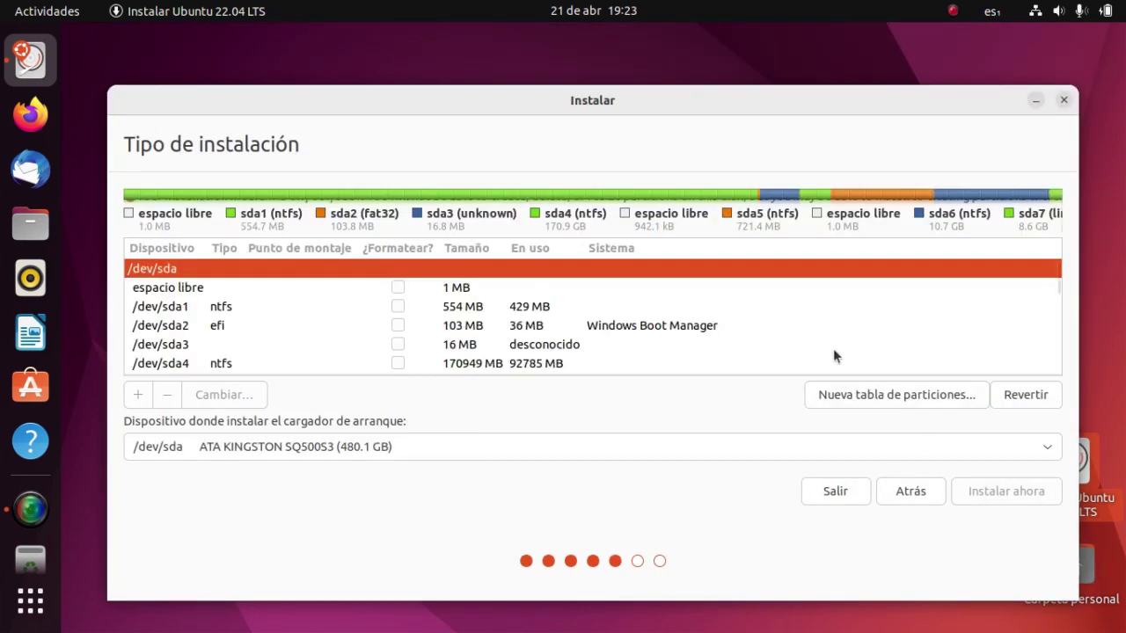
Step: Examine the partitions on /dev/sda, /dev/sdb and /dev/sdc, including their file systems, sizes and installed systems
scroll(555, 335, down, 5)
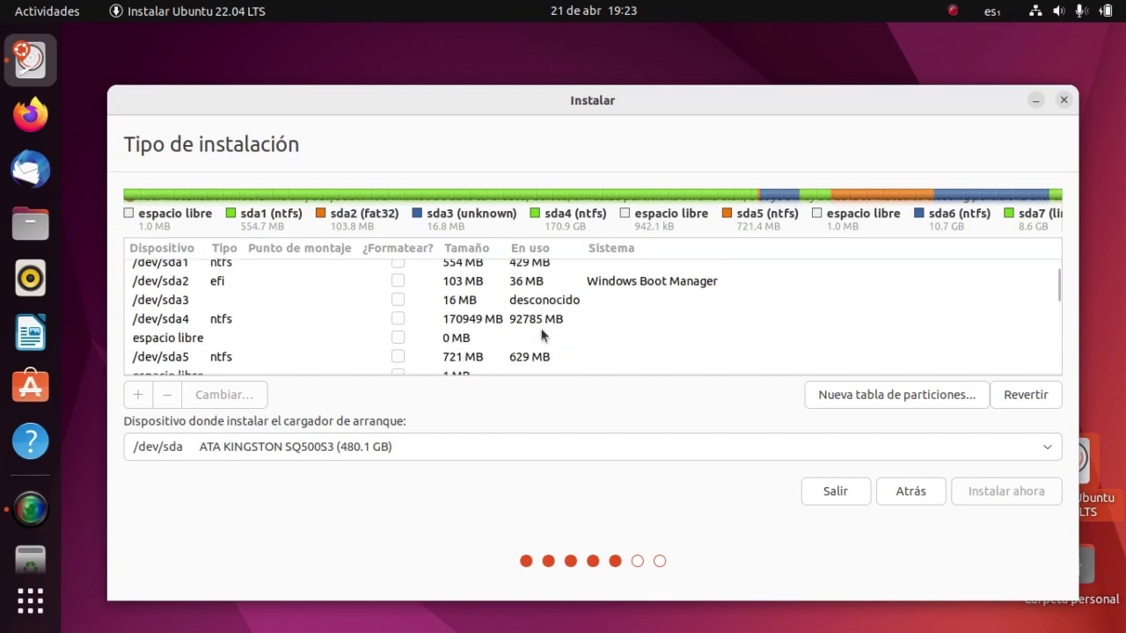
scroll(541, 334, down, 7)
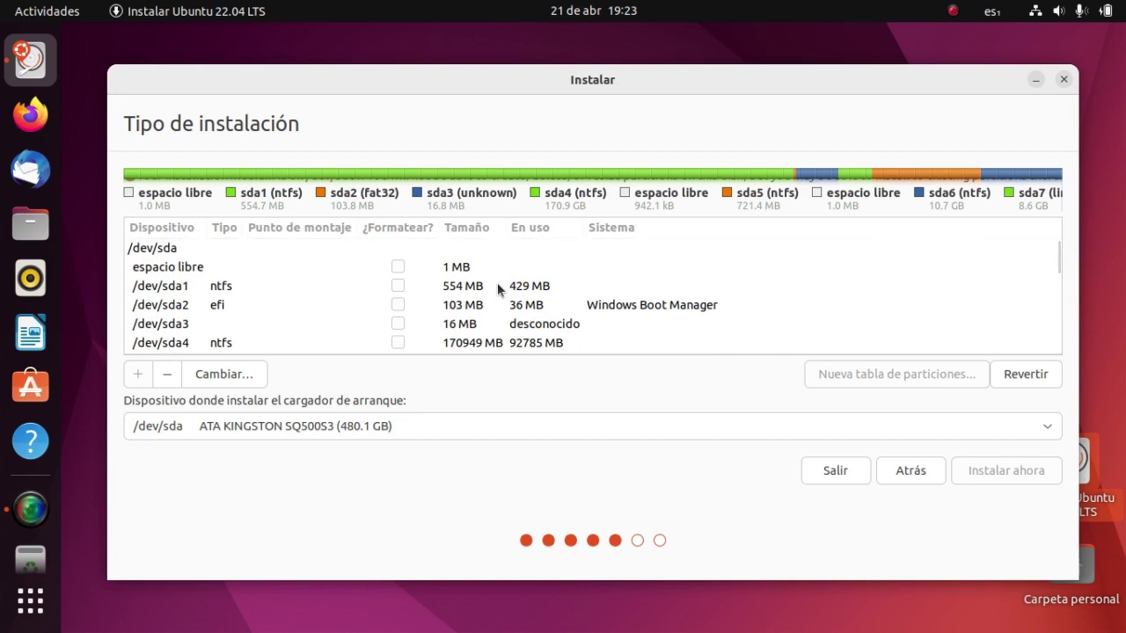
scroll(497, 285, down, 5)
scroll(497, 284, down, 5)
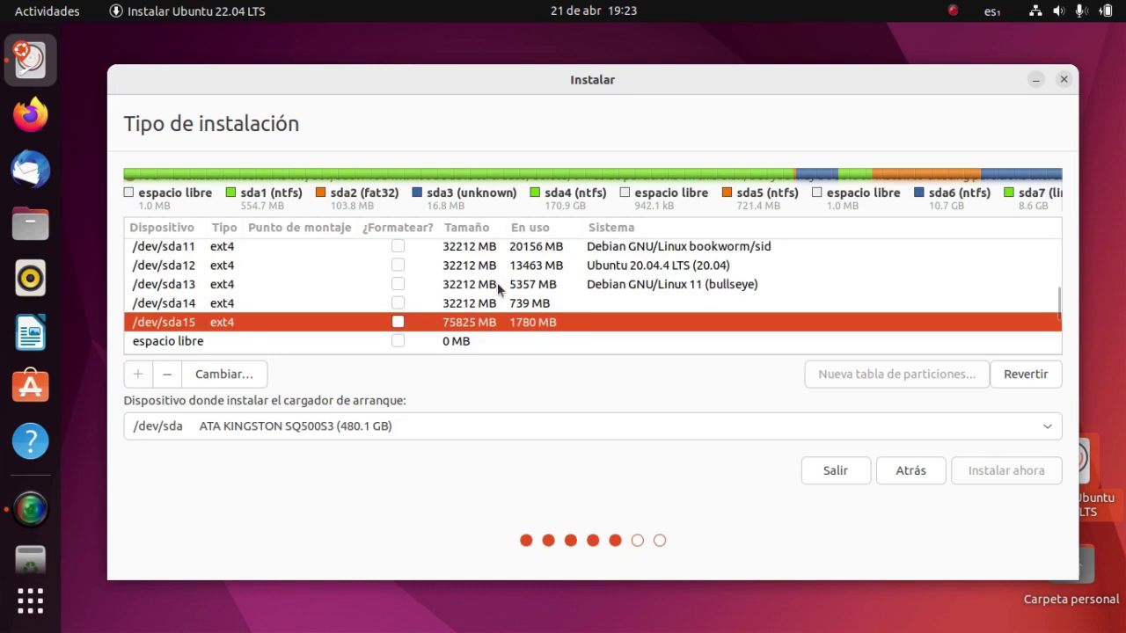
scroll(497, 282, down, 1)
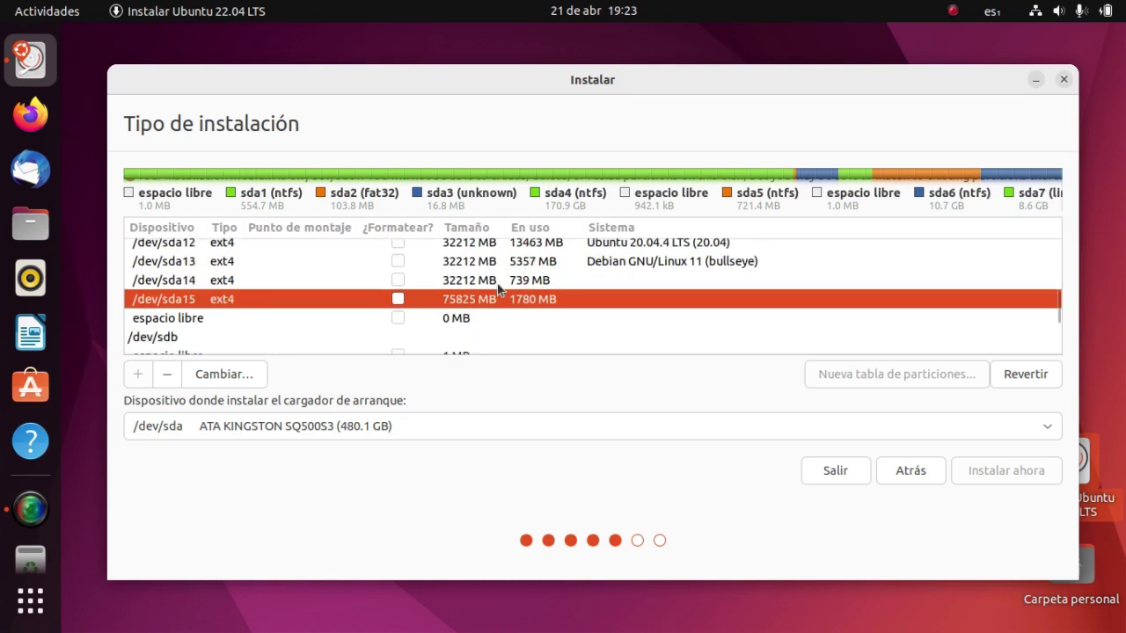
scroll(497, 288, down, 3)
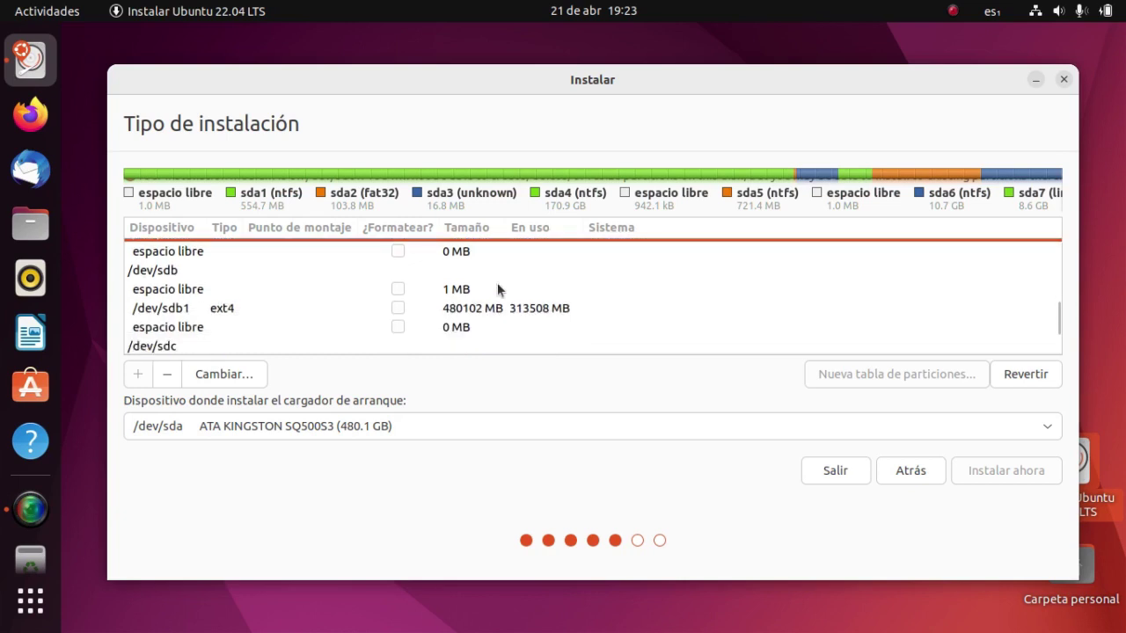
scroll(497, 290, down, 2)
scroll(497, 289, up, 3)
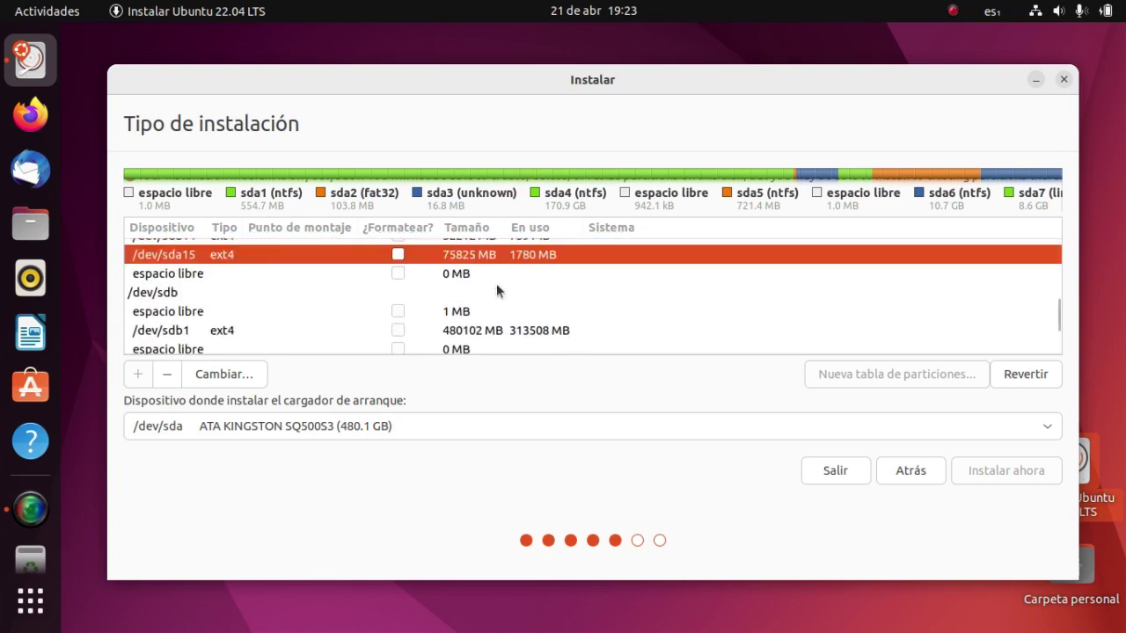
scroll(496, 290, down, 1)
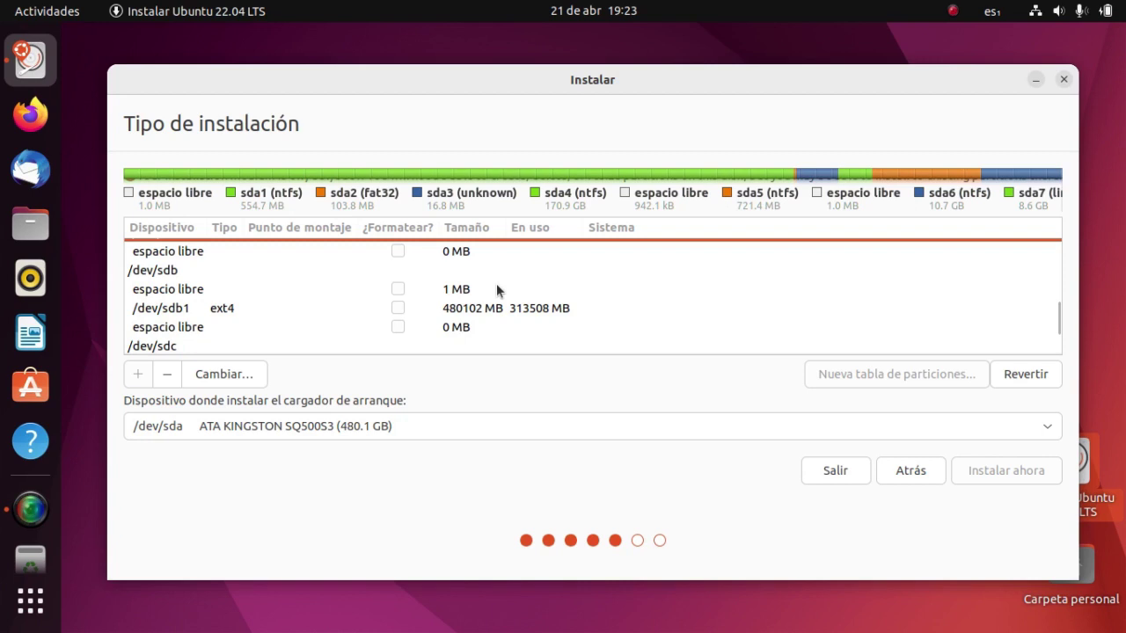
scroll(496, 289, down, 5)
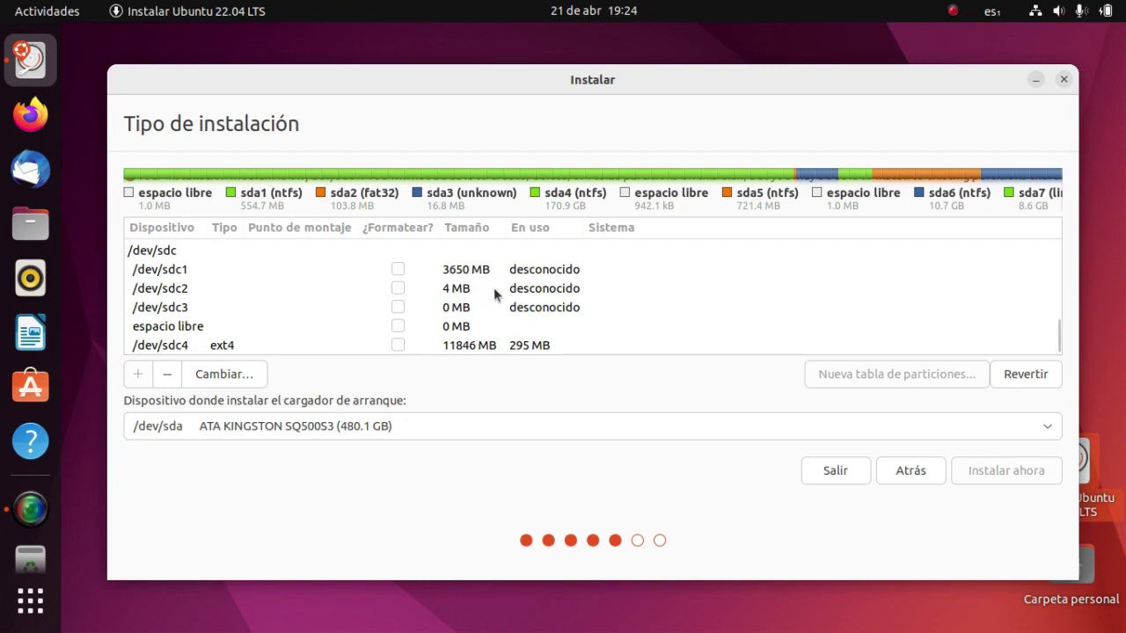
Step: Set /dev/sda15 to be formatted as sistema de ficheros ext4 transaccional with mount point /, and confirm writing the changes to disk
scroll(487, 316, up, 5)
scroll(487, 316, up, 2)
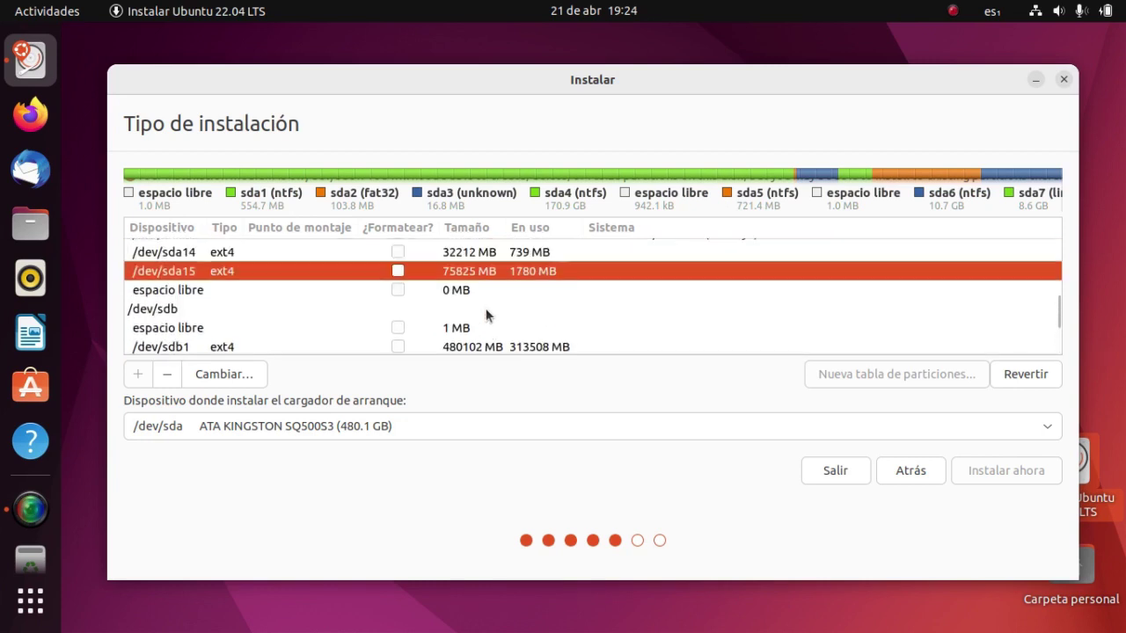
scroll(486, 314, up, 1)
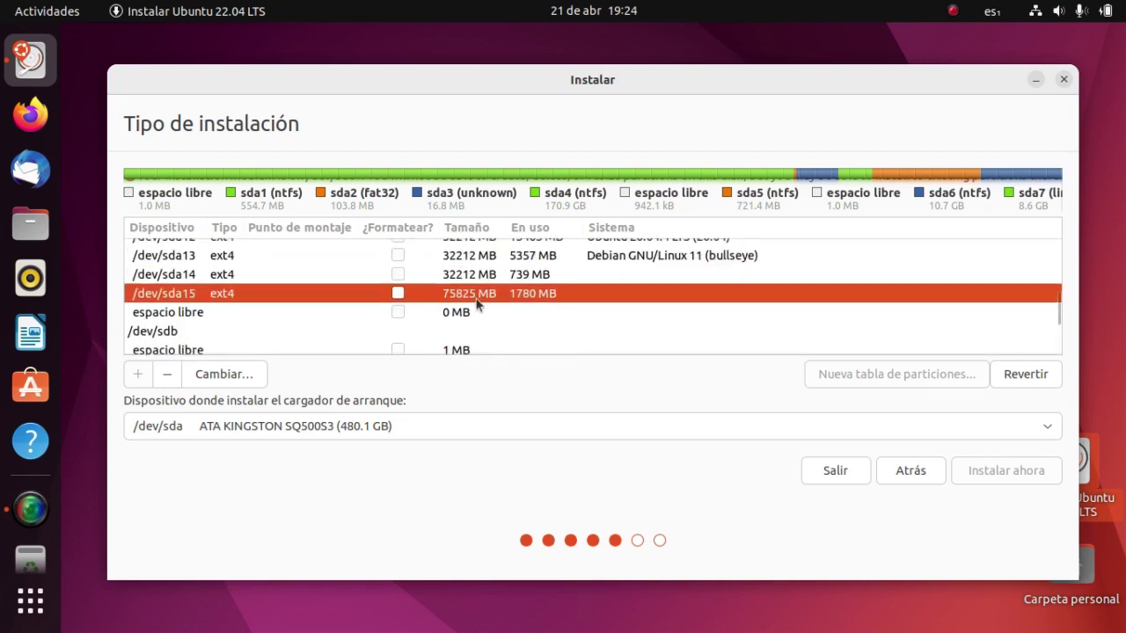
double_click(473, 295)
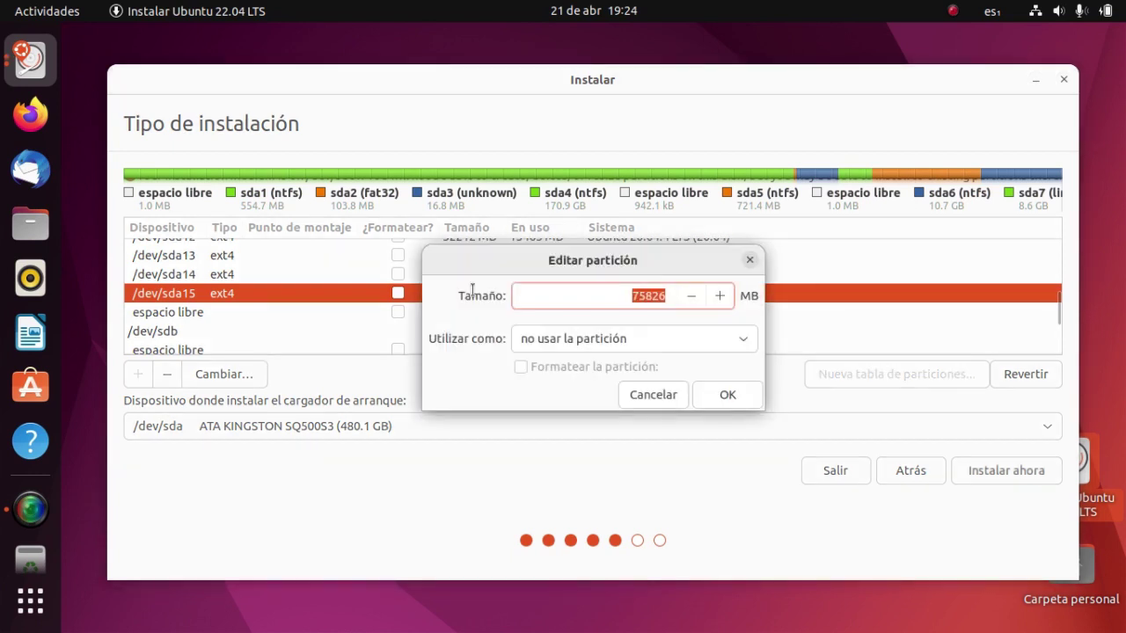
click(743, 342)
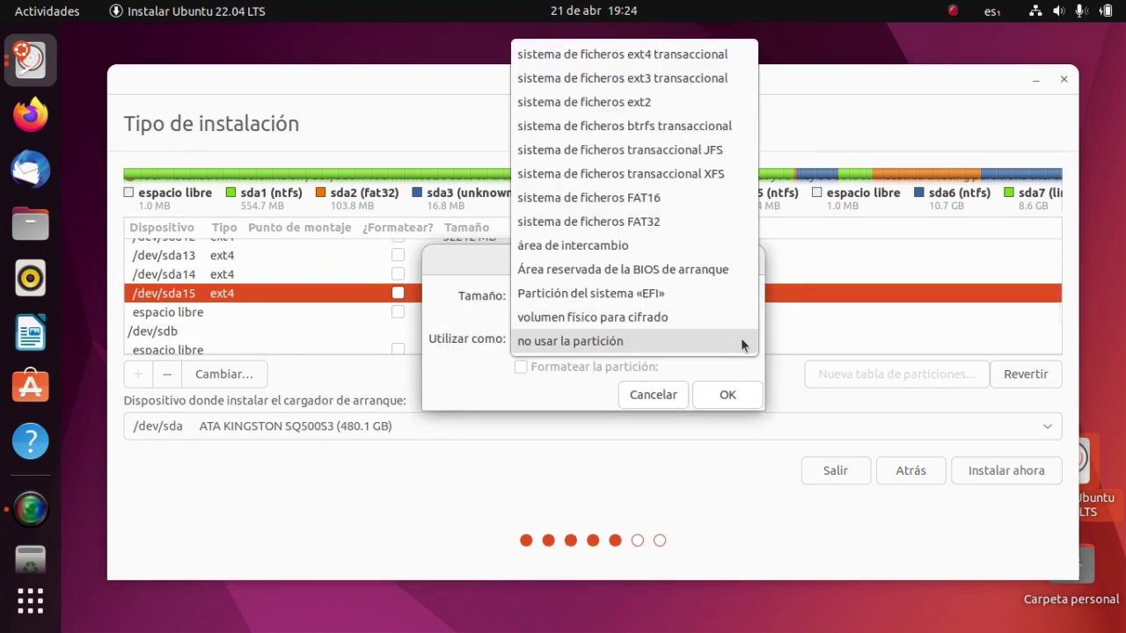
click(671, 60)
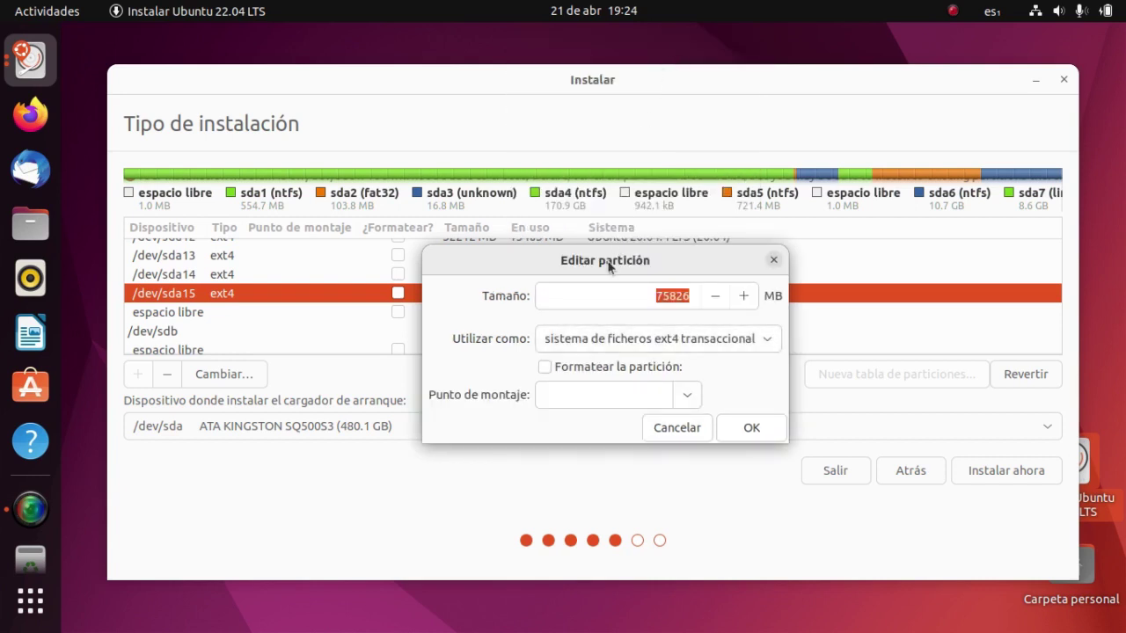
click(566, 369)
click(687, 397)
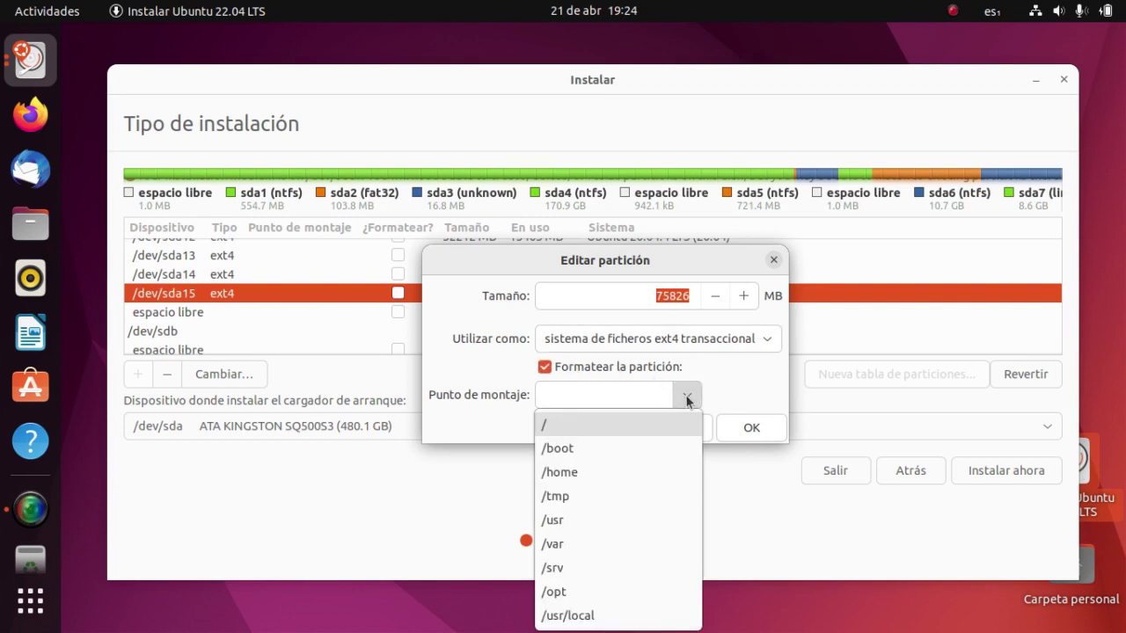
click(647, 431)
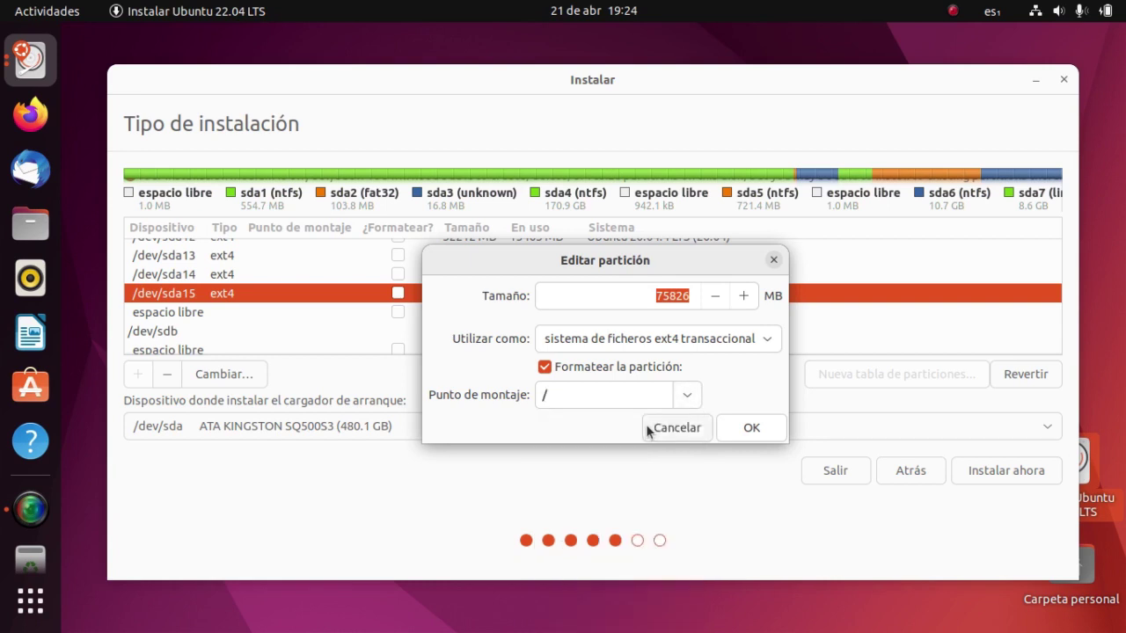
click(750, 428)
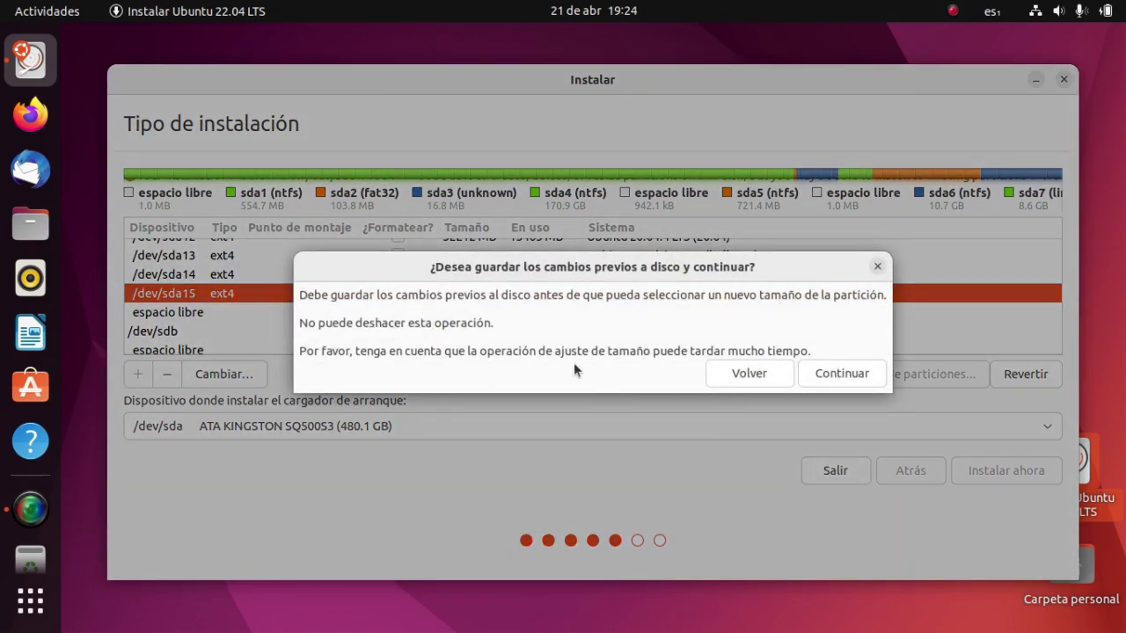
click(829, 375)
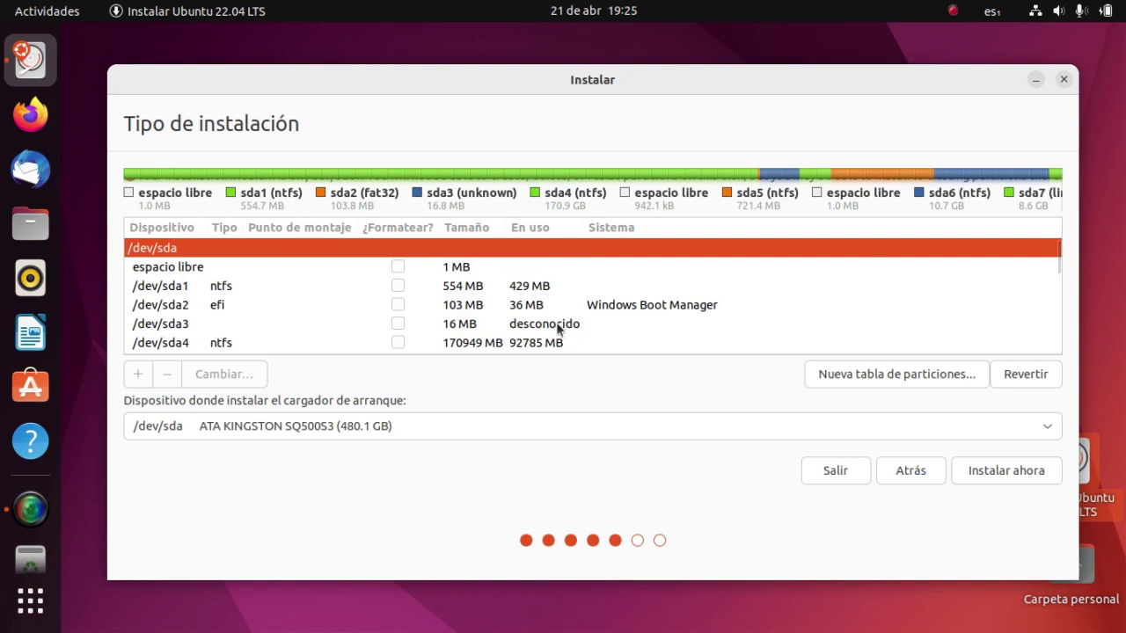
Step: Review how /dev/sda2 is used and accept it as Partición del sistema «EFI» without formatting
click(546, 307)
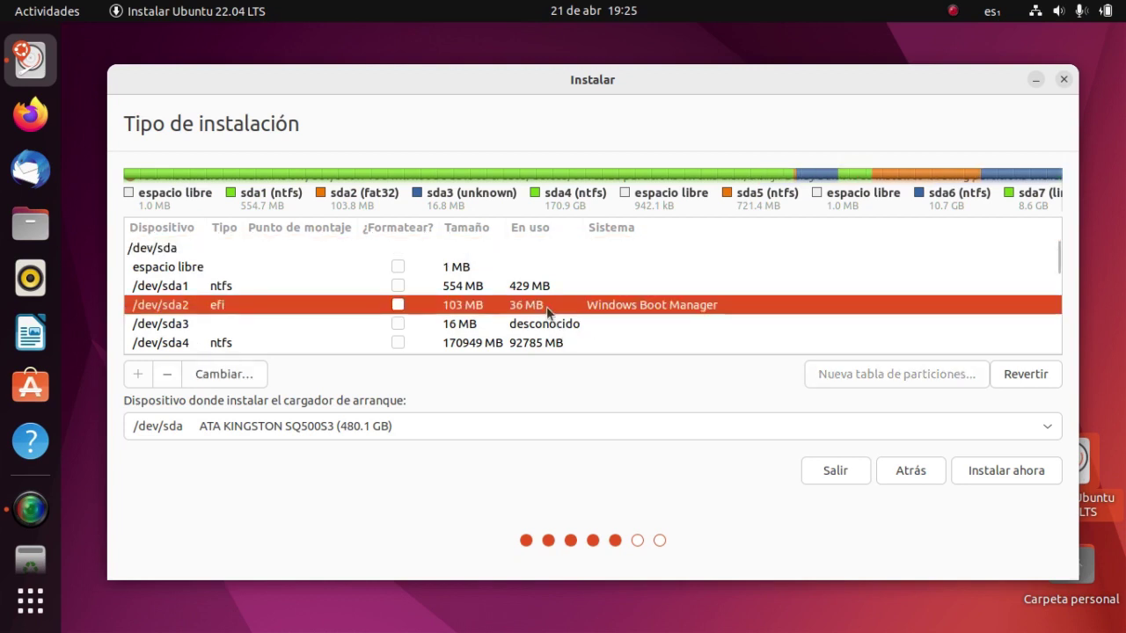
double_click(547, 308)
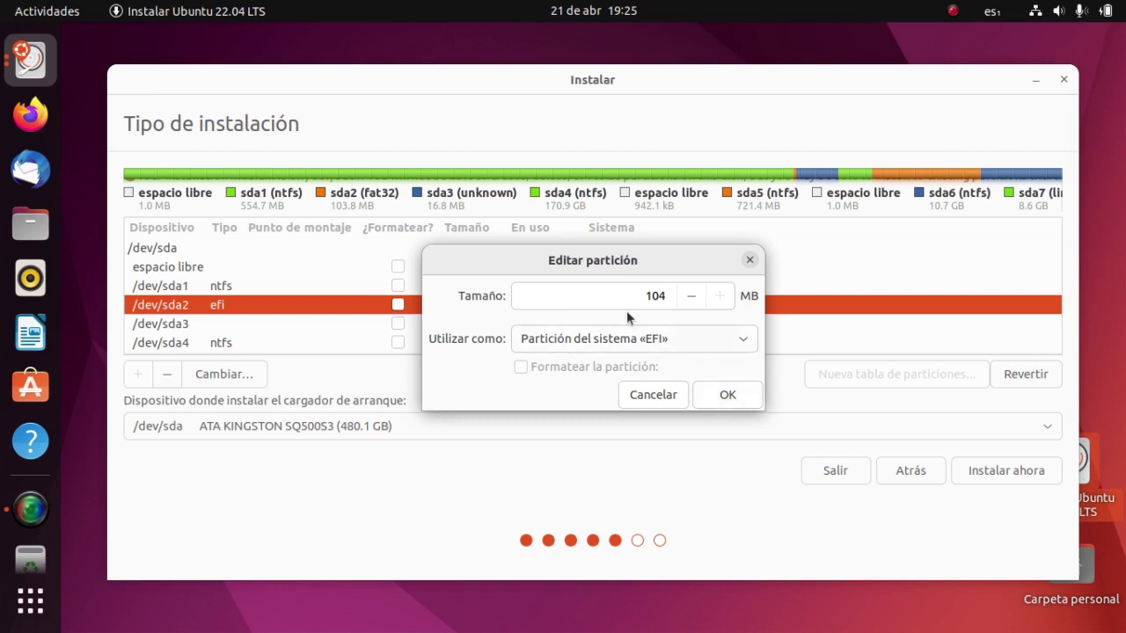
click(728, 395)
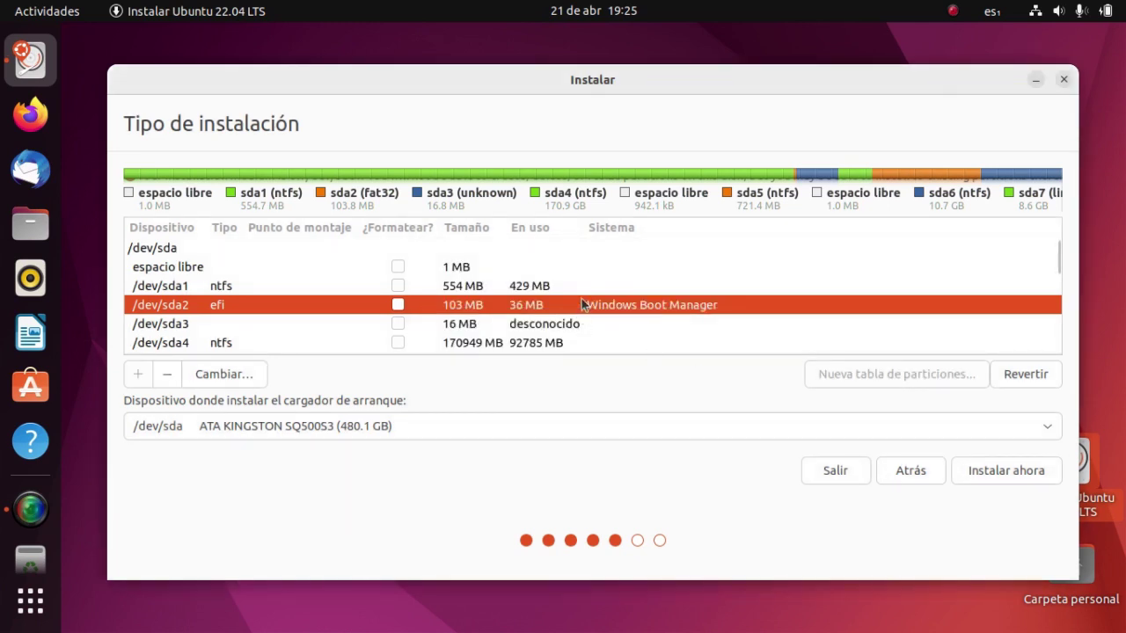
Step: Review how /dev/sda7 is used and accept it as área de intercambio
scroll(582, 305, down, 3)
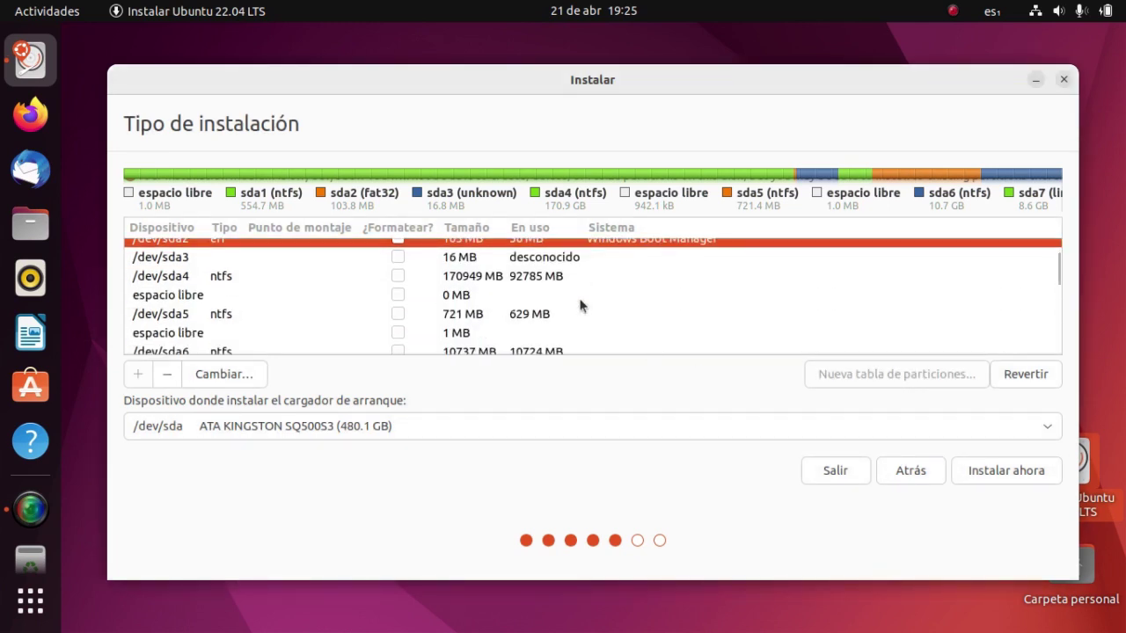
scroll(581, 305, down, 1)
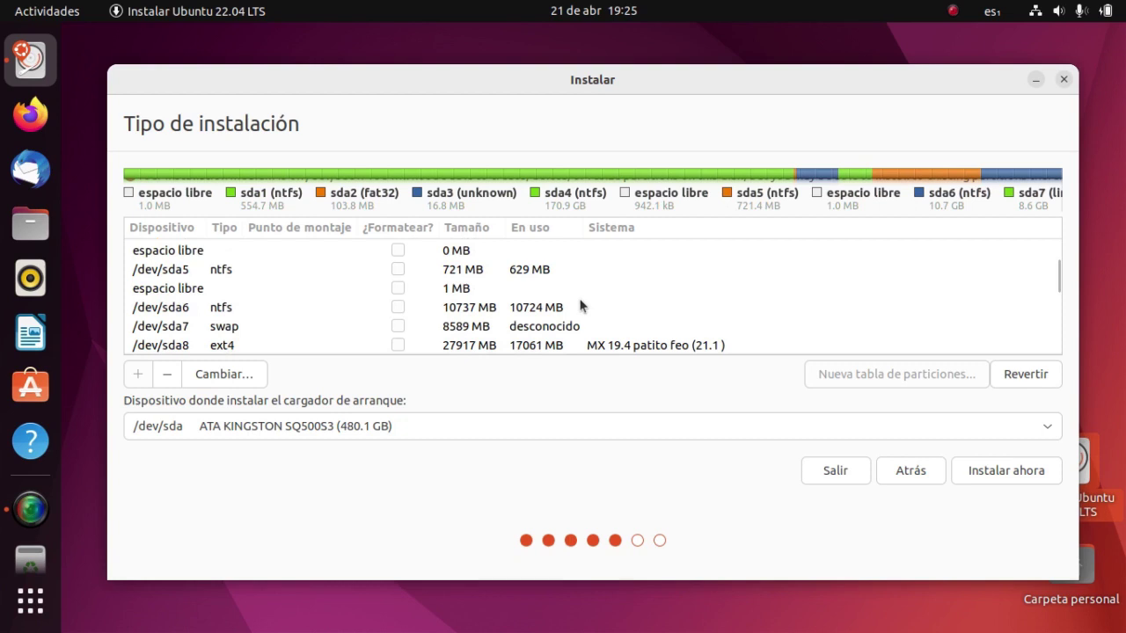
scroll(580, 305, down, 1)
double_click(577, 302)
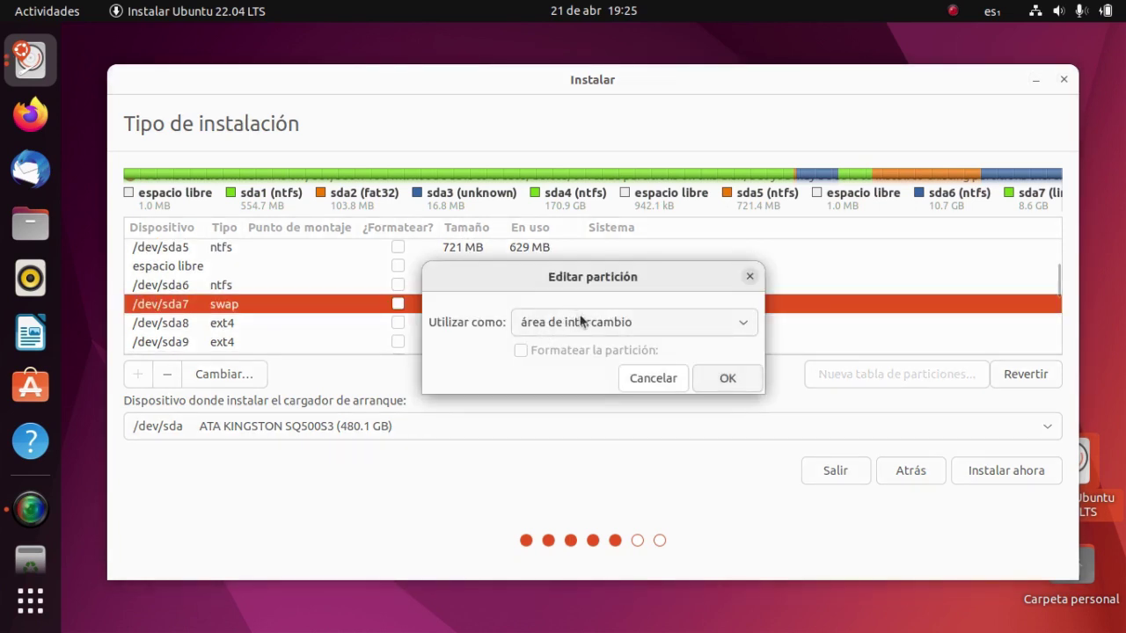
click(717, 380)
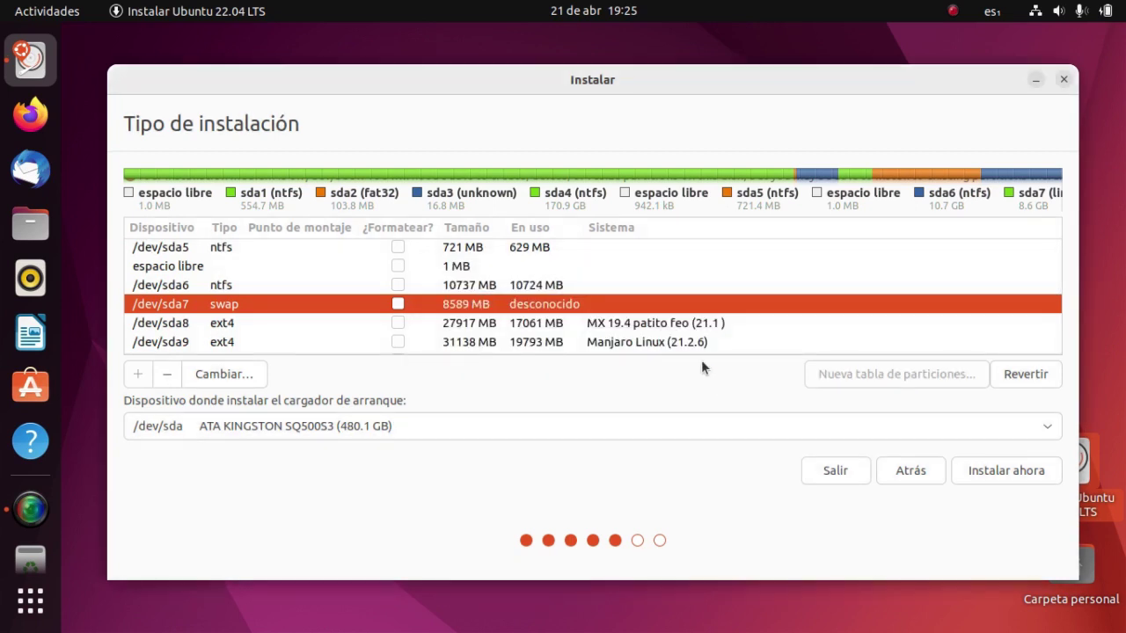
Step: Choose /dev/sda (ATA KINGSTON SQ500S3) as the boot loader device and start the installation
scroll(535, 297, down, 2)
scroll(535, 301, down, 5)
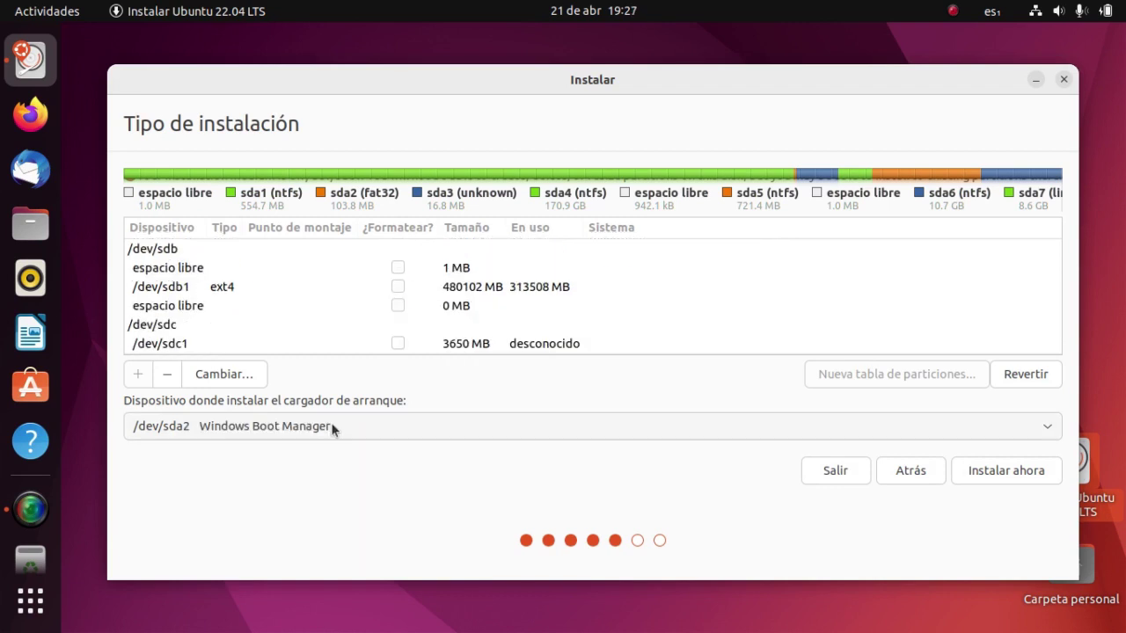
click(331, 426)
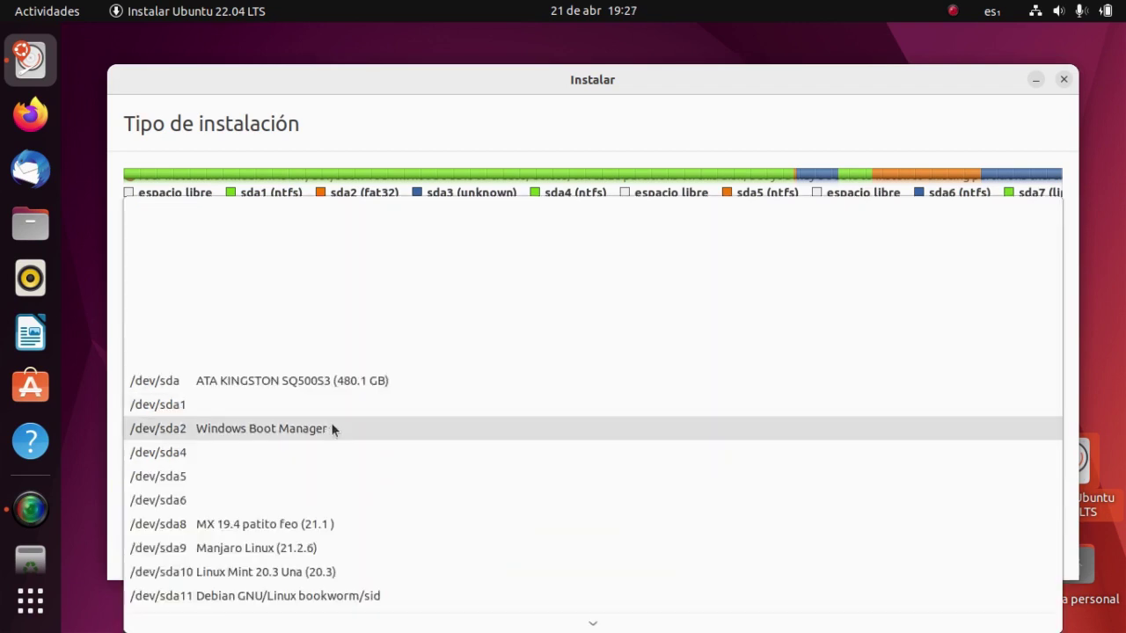
click(338, 375)
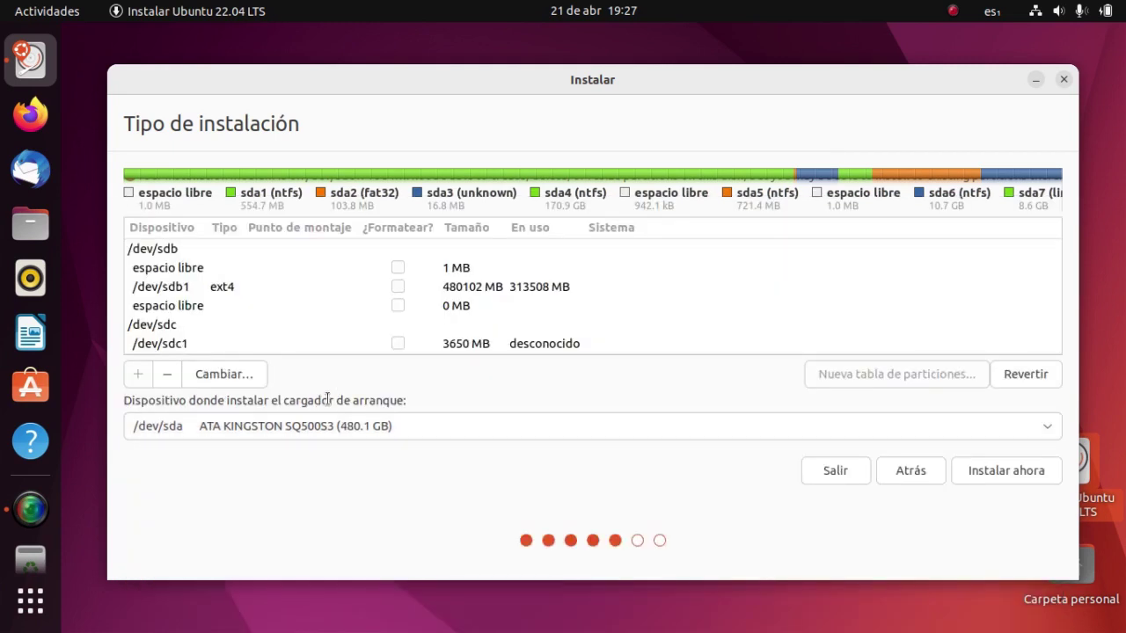
click(1003, 468)
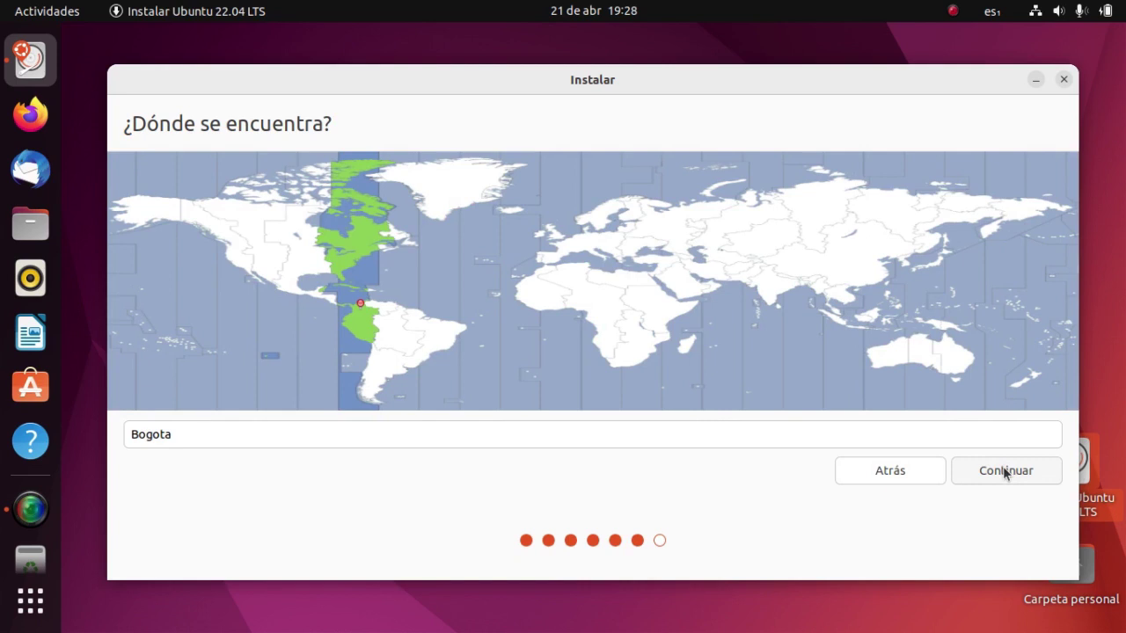
Step: Accept Bogota as the location and enter Linux en Casa as the name for the new account
click(1005, 471)
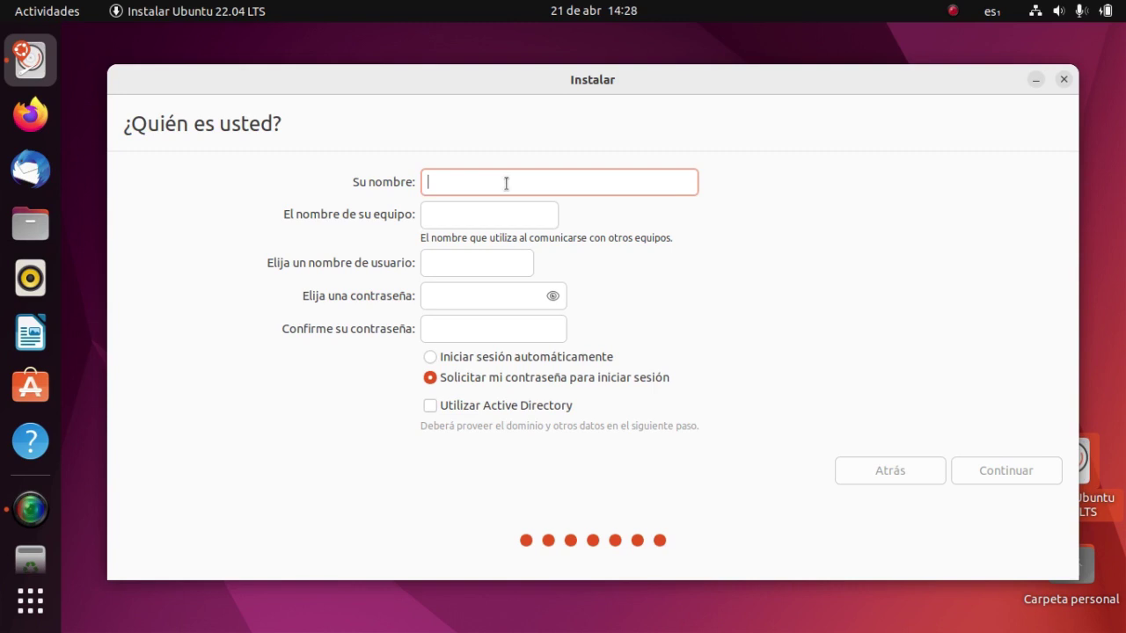
text(Linux en)
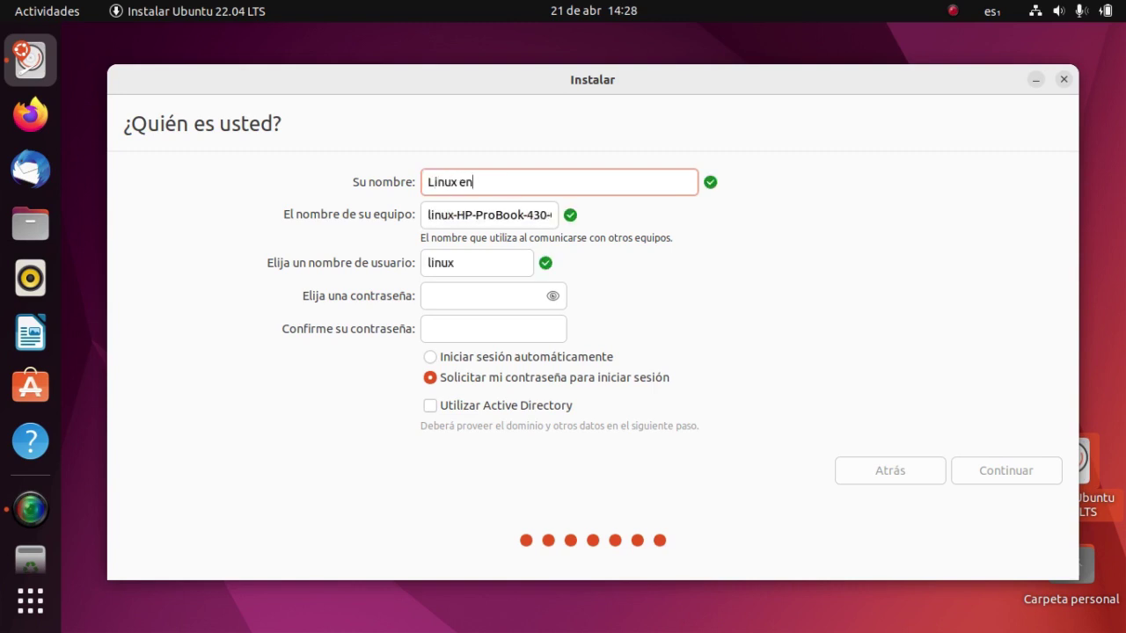
text( CAs)
key(BackSpace)
key(BackSpace)
text(asa)
Step: Replace the suggested computer name with ubuntu-2204
key(Tab)
key(Home)
text(ubuntu-2204)
key(Delete)
key(Delete)
key(Delete)
key(Delete)
key(Delete)
key(Delete)
key(Delete)
key(Delete)
key(Delete)
key(Delete)
key(Delete)
key(Delete)
key(Delete)
key(Delete)
key(Delete)
key(Delete)
key(Delete)
key(Delete)
key(Delete)
key(Delete)
Step: Enter and confirm the account password, keeping the password requirement at login, and continue with the installation
click(468, 300)
text(••••••••••)
key(Tab)
text(••••••••••)
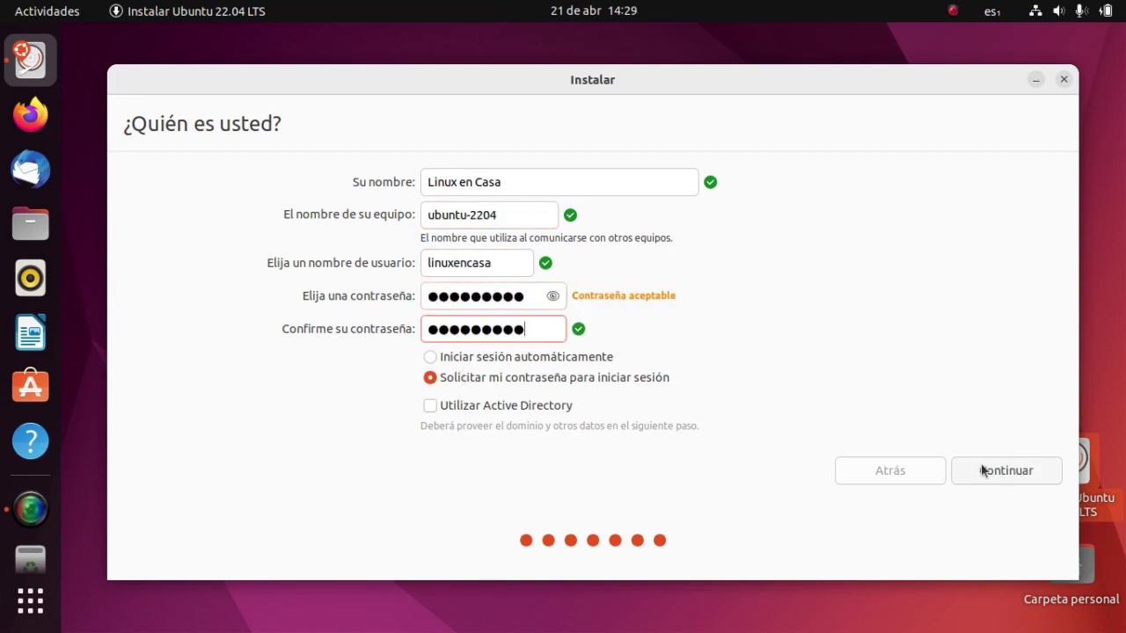
click(981, 467)
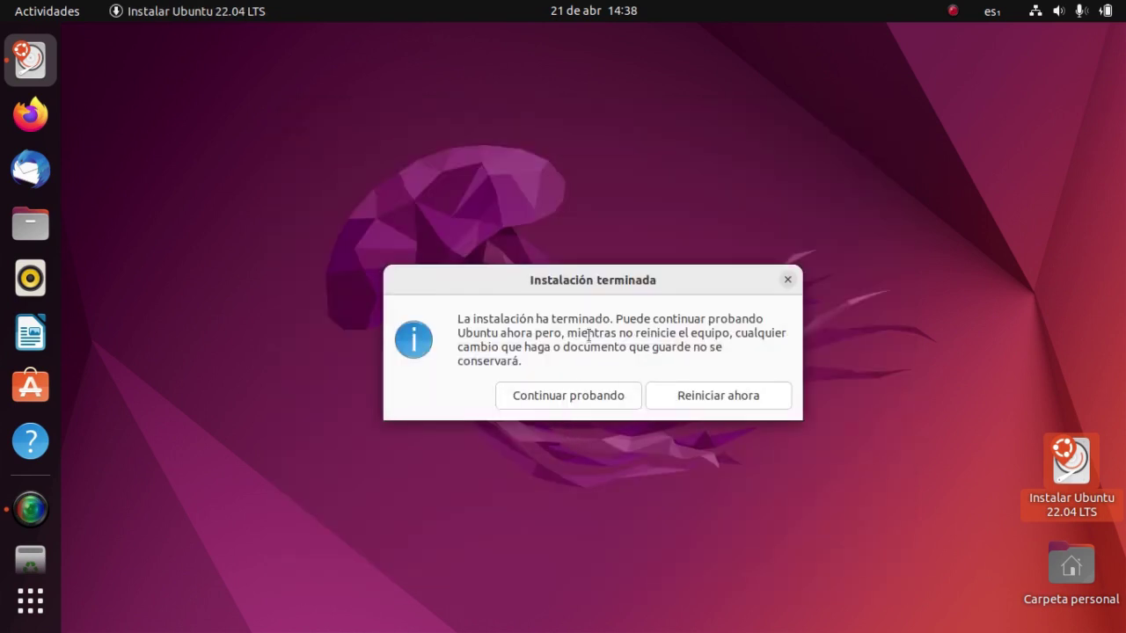
Step: Save the screen recording in SimpleScreenRecorder and open the Vídeos folder in the file manager
click(31, 510)
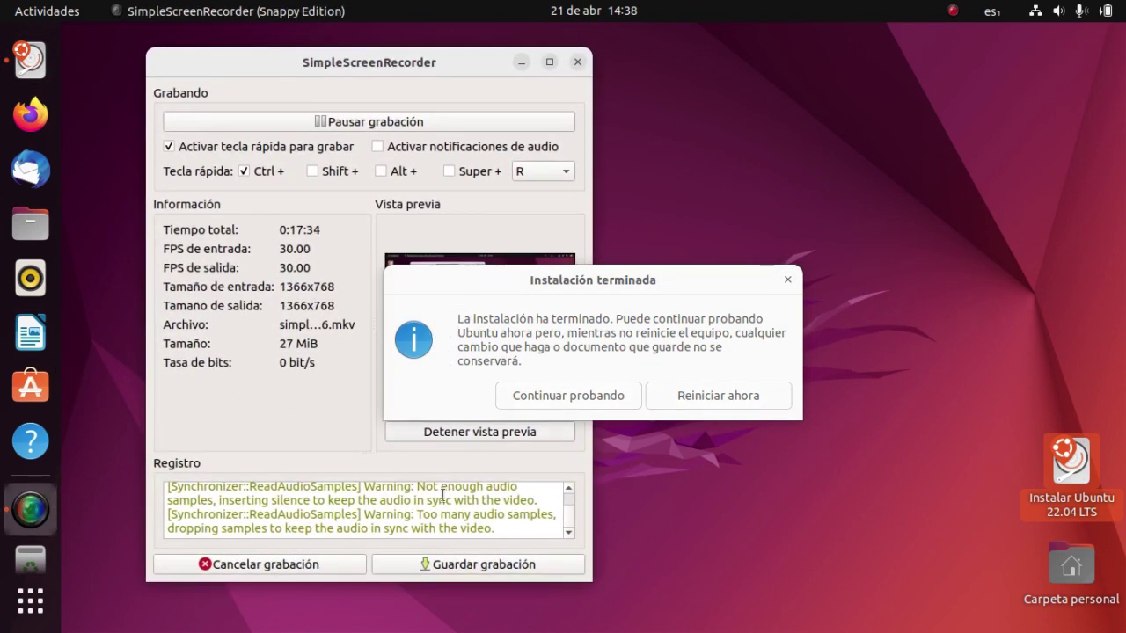
click(480, 570)
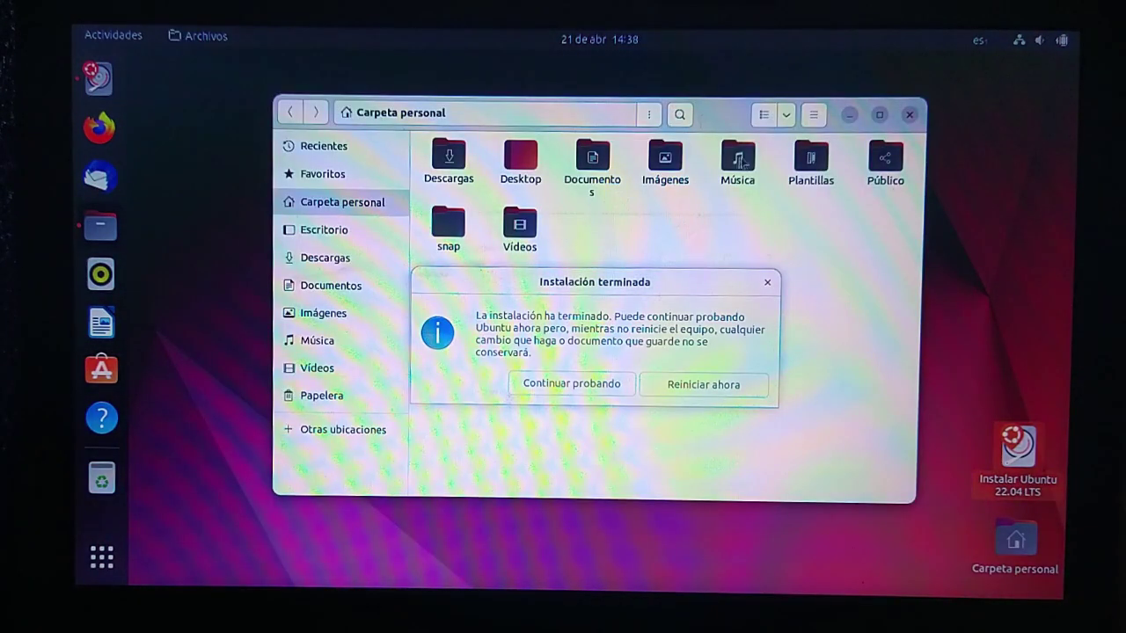
click(316, 367)
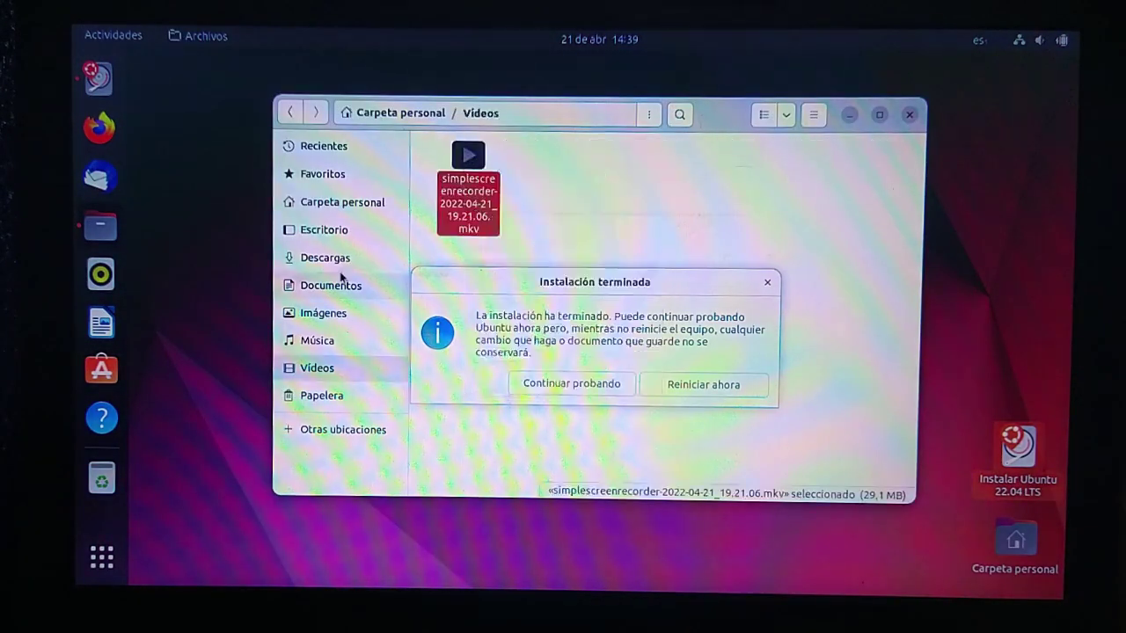
click(343, 429)
click(342, 201)
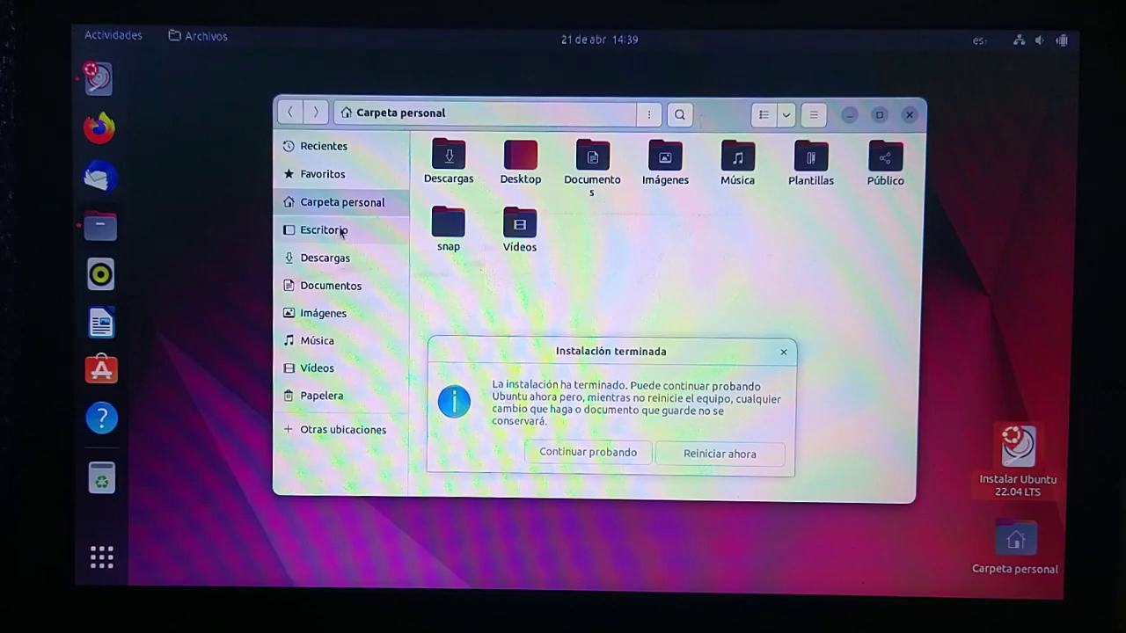
click(291, 113)
Step: In a terminal, create the directory /mnt/usb with superuser rights and mount the vfat partition /dev/sdd1 on it
key(ctrl+alt+t)
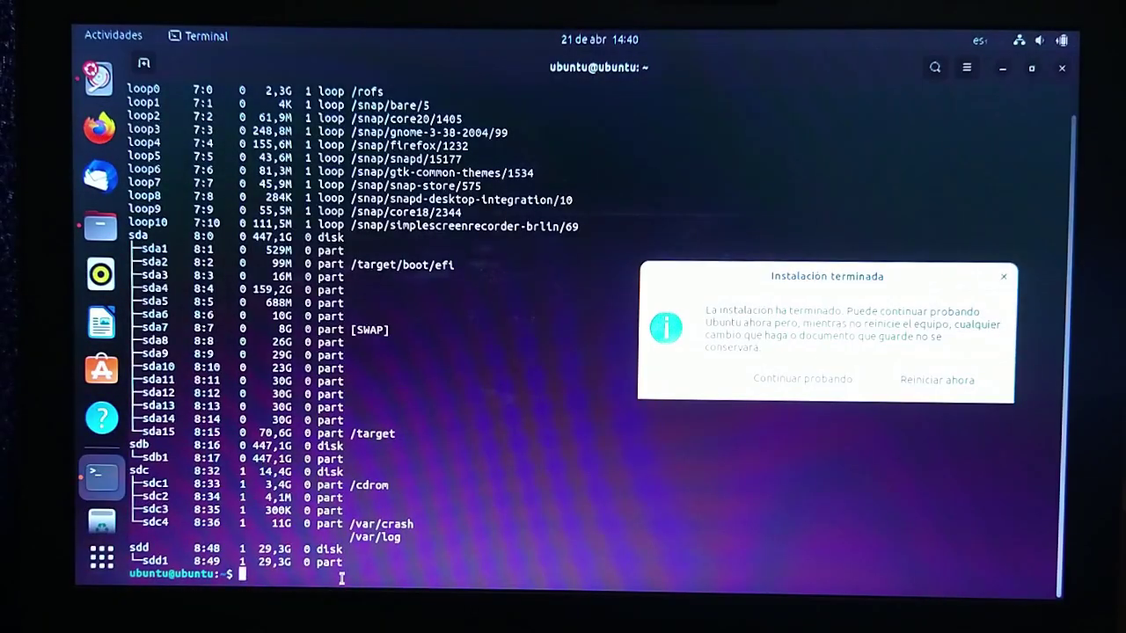
text(cd /mnt/ ls mkdir usb sudo mkdir usb ls sudo mount -t vf)
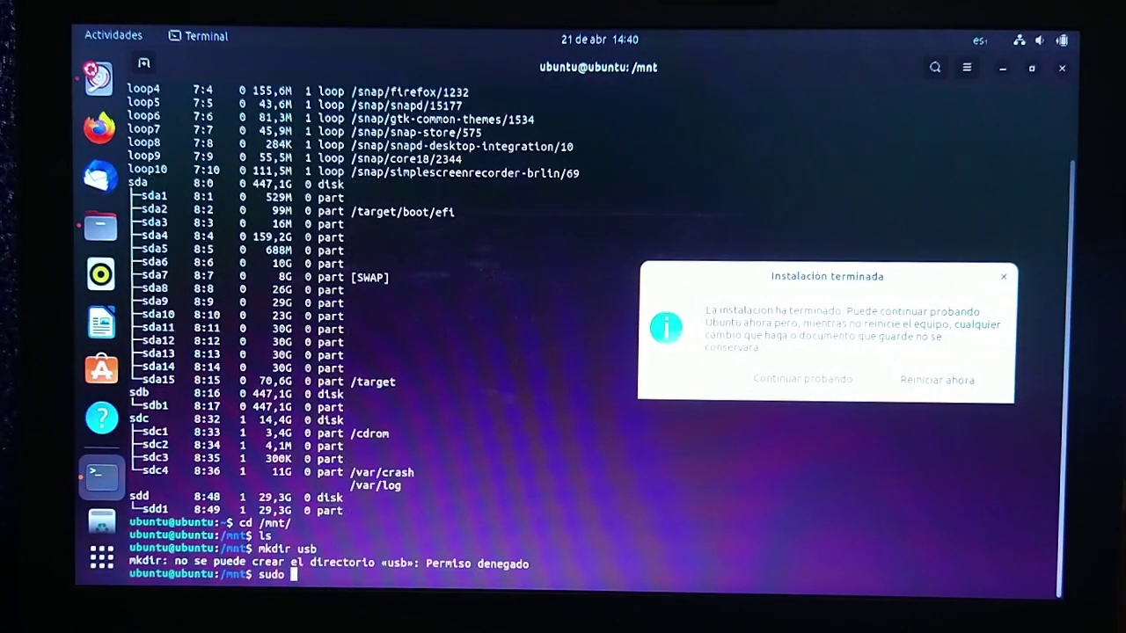
text(at /dev/sdd1 /mnt/usb/)
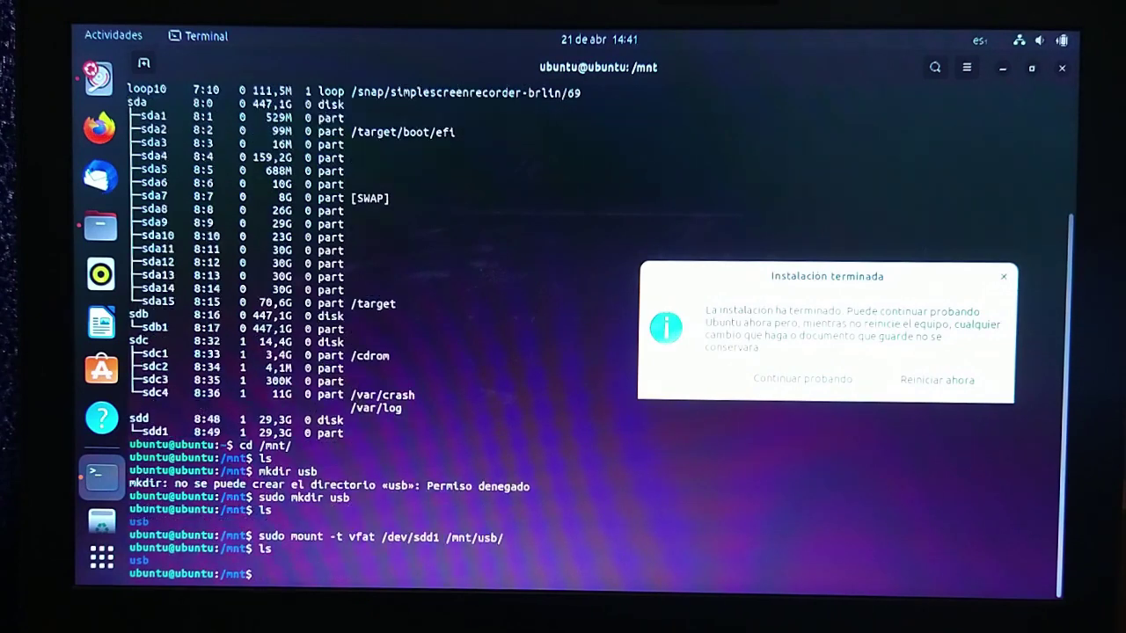
Step: Copy simplescreenrecorder-2022-04-21_19.21.06.mkv from the Vídeos folder to /mnt/usb/ with superuser rights and list the destination's contents
text( ls cd usb/ ls ce cd clear ls cd Videos/ ls sudo cp simplescreenrecorder-2022-04-21_19.21.06.mkv /mnt/usb/ ls /mnt/usb/)
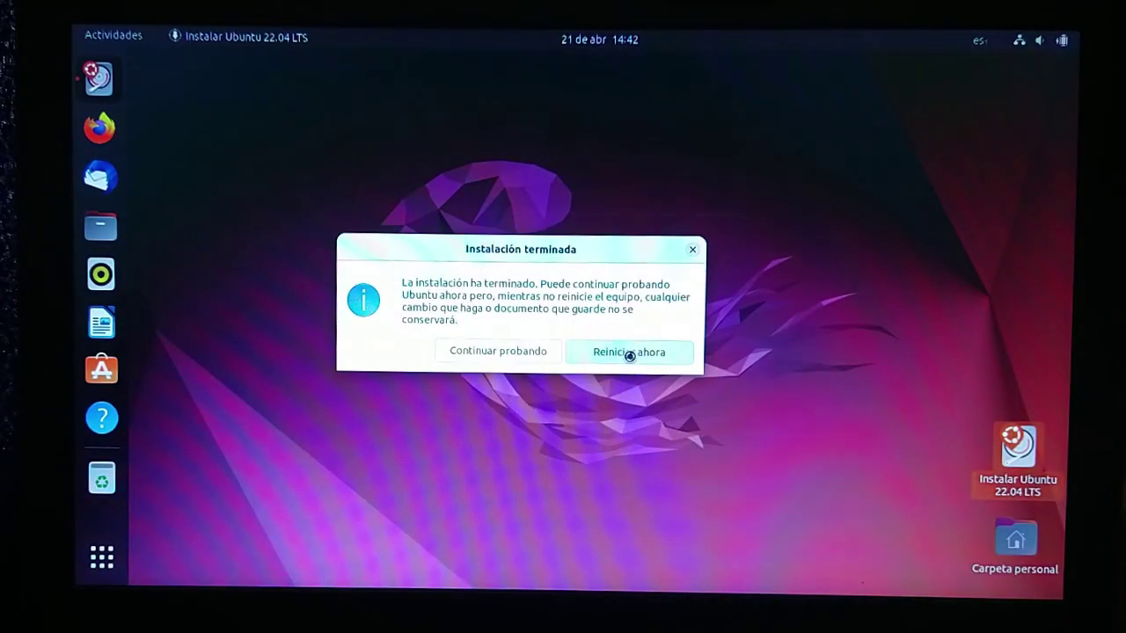
Step: Restart the computer from the finished-installation dialog and continue past the request to remove the installation medium
click(629, 352)
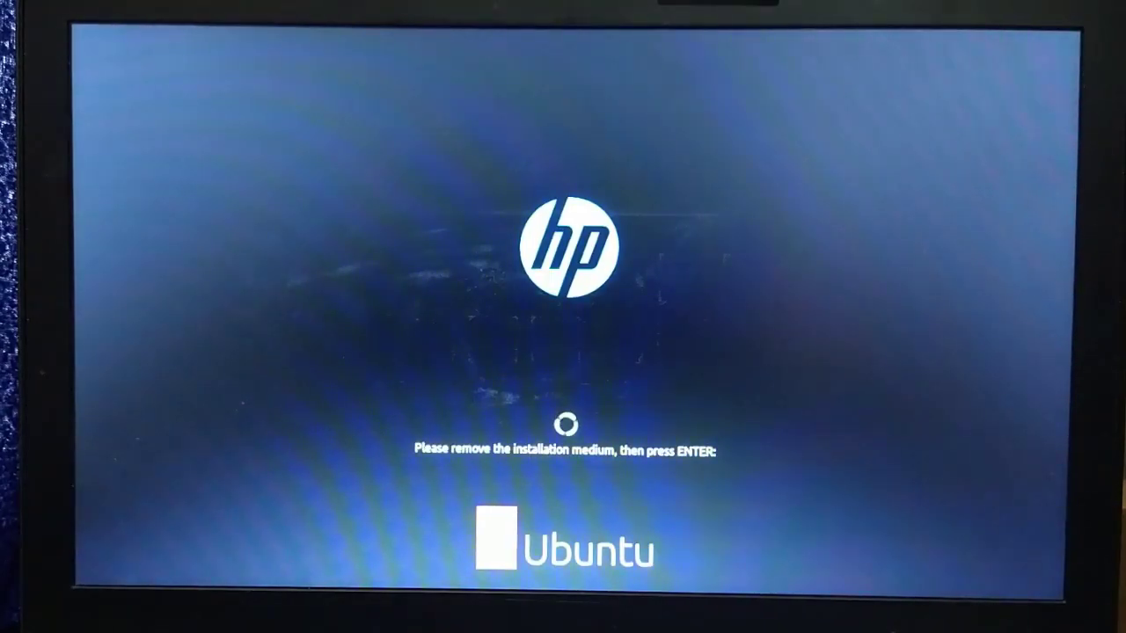
key(Return)
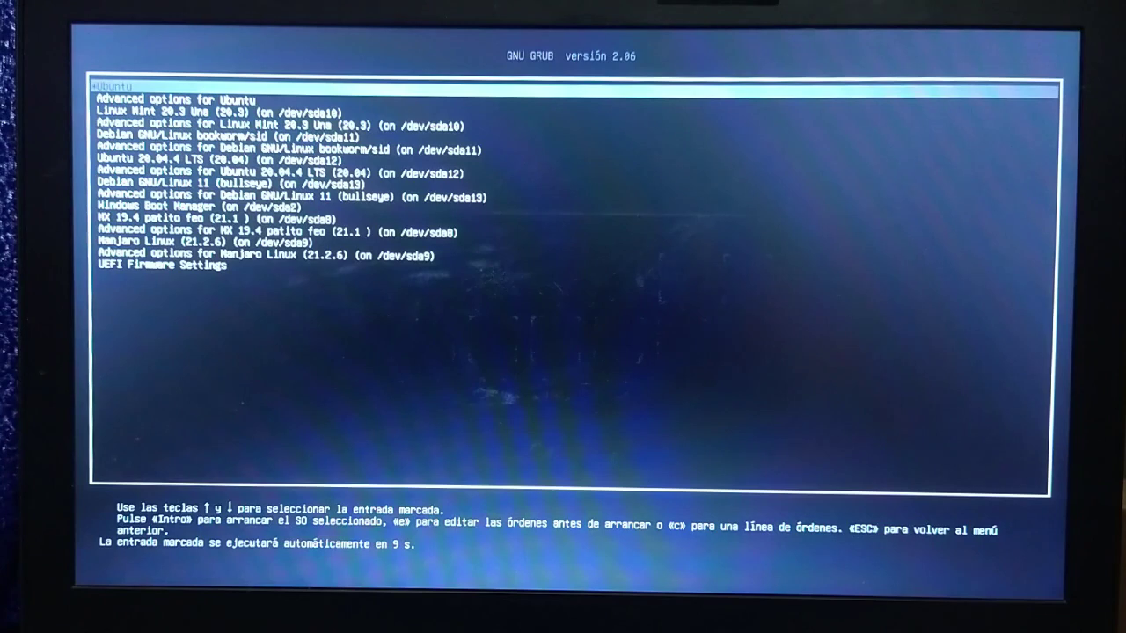
Step: Look through the operating system entries in the GRUB boot menu and return to the Ubuntu entry
key(Down)
key(Down)
key(Down)
key(Down)
key(Down)
key(Down)
key(Down)
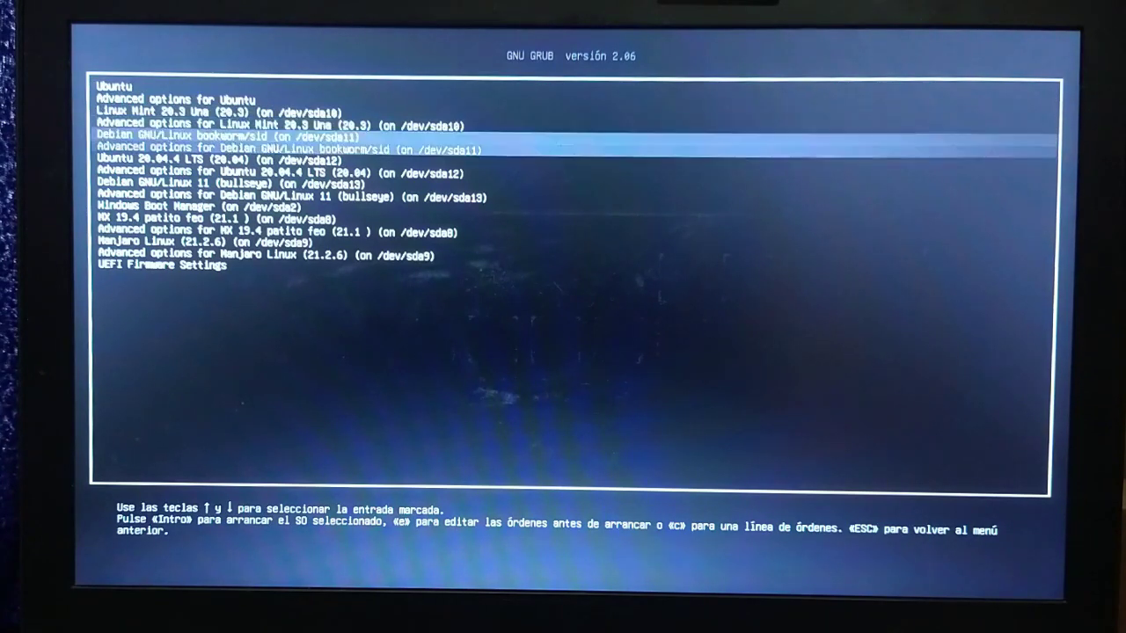
key(Up)
key(Up)
key(Up)
key(Up)
key(Up)
key(Up)
key(Up)
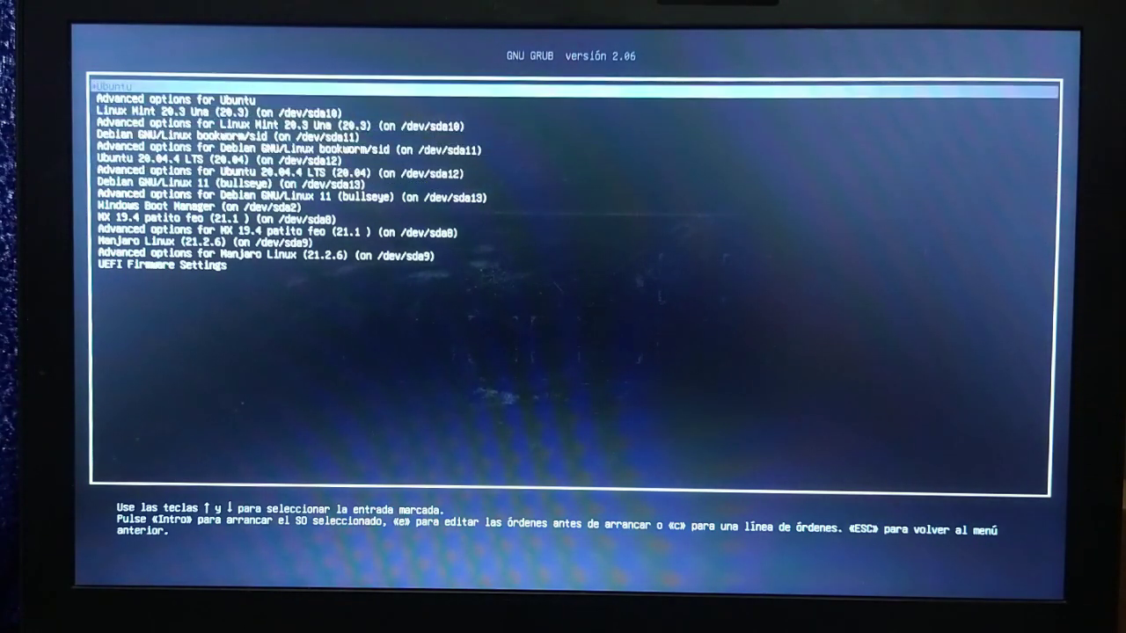
key(Down)
key(Down)
key(Down)
key(Down)
key(Down)
key(Down)
key(Down)
key(Down)
key(Down)
key(Down)
key(Down)
key(Down)
key(Down)
key(Down)
key(Down)
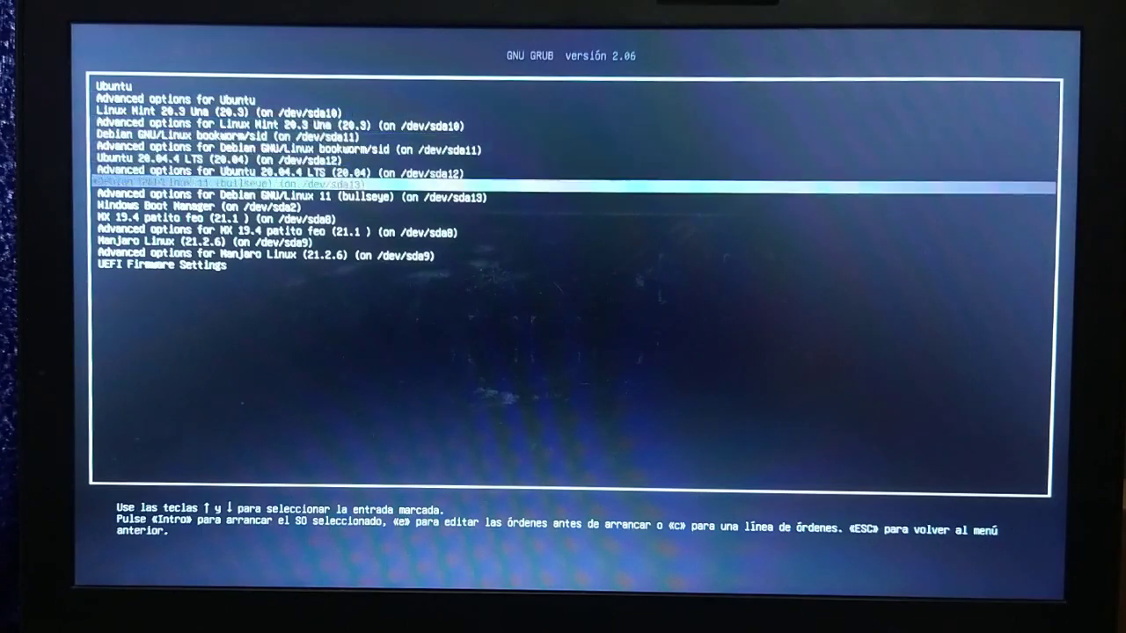
key(Up)
key(Up)
key(Up)
key(Up)
key(Up)
key(Up)
key(Up)
key(Up)
key(Up)
key(Up)
key(Up)
key(Up)
key(Up)
key(Up)
key(Up)
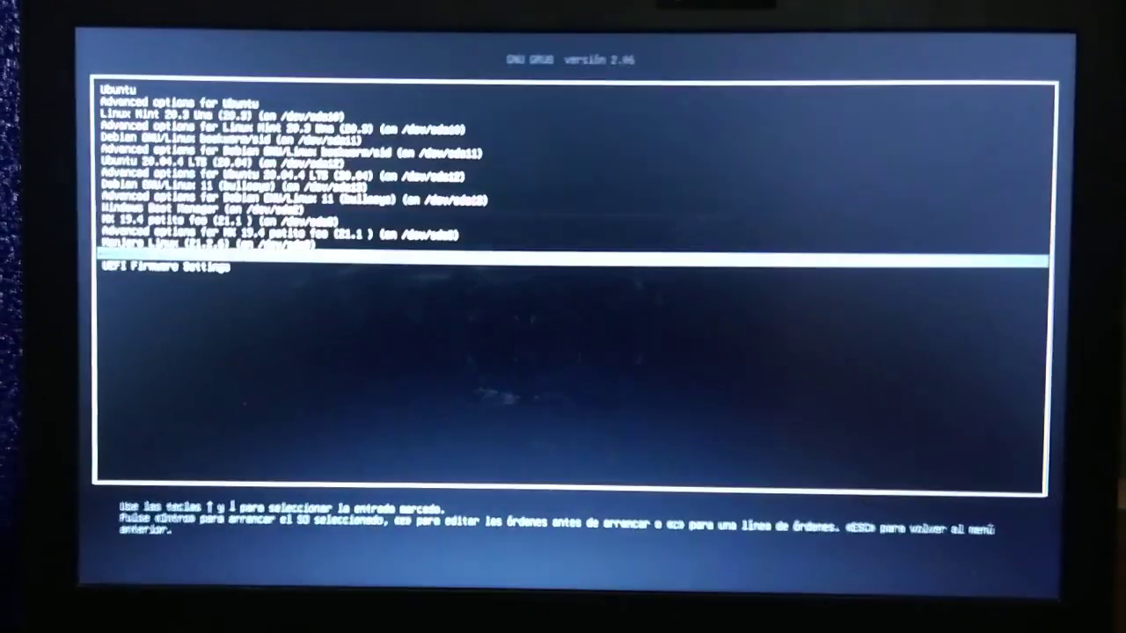
Step: Boot the Ubuntu entry and log in to the Linux en Casa account with the account password
key(Return)
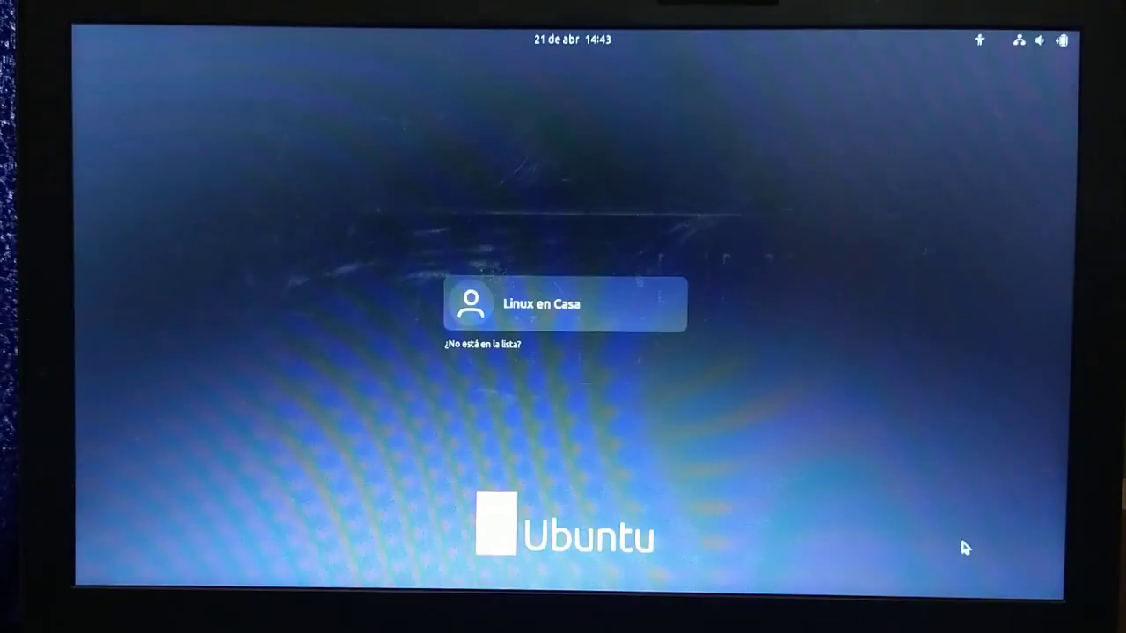
click(558, 326)
text(****)
text(****)
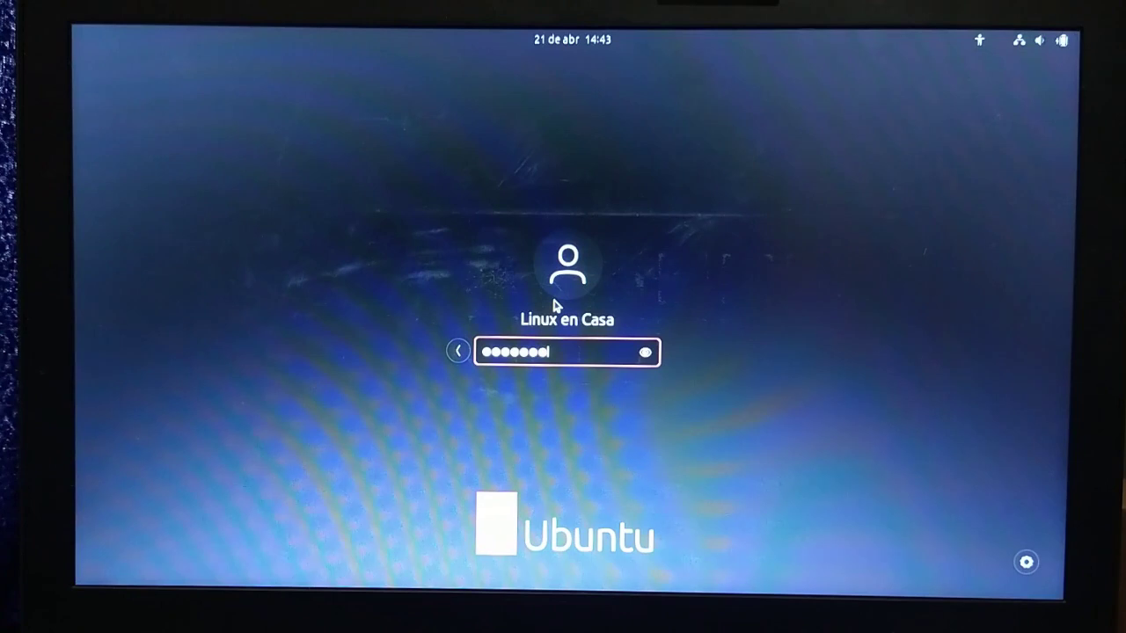
key(Return)
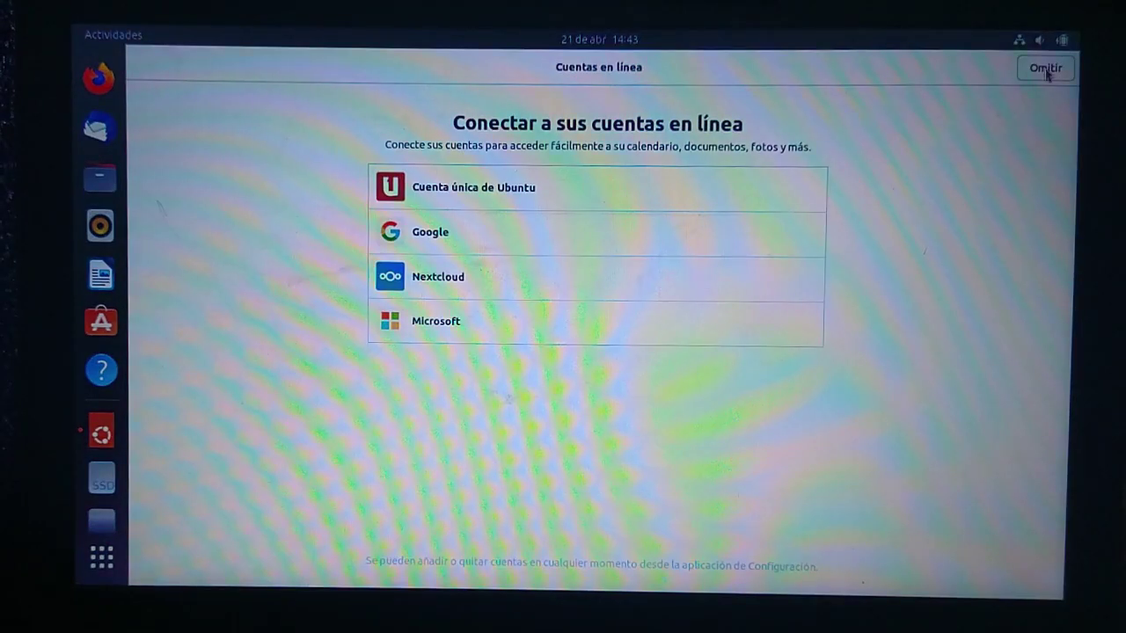
Step: Complete the welcome setup, skipping the online accounts and keeping the option to send system information to Canonical
click(1042, 70)
click(1042, 74)
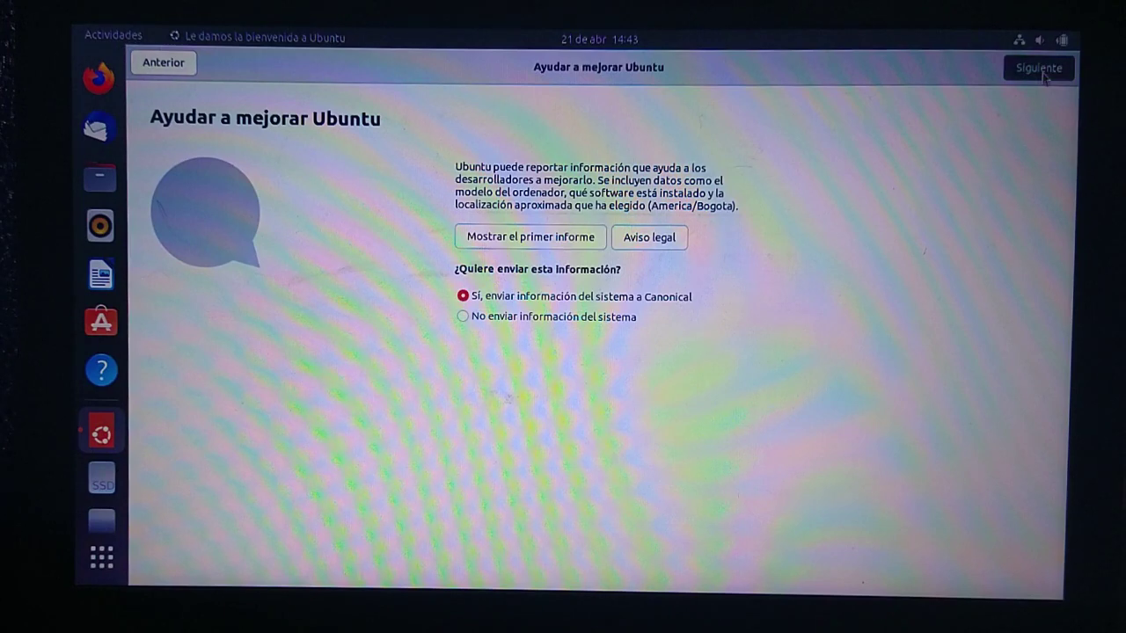
click(1024, 77)
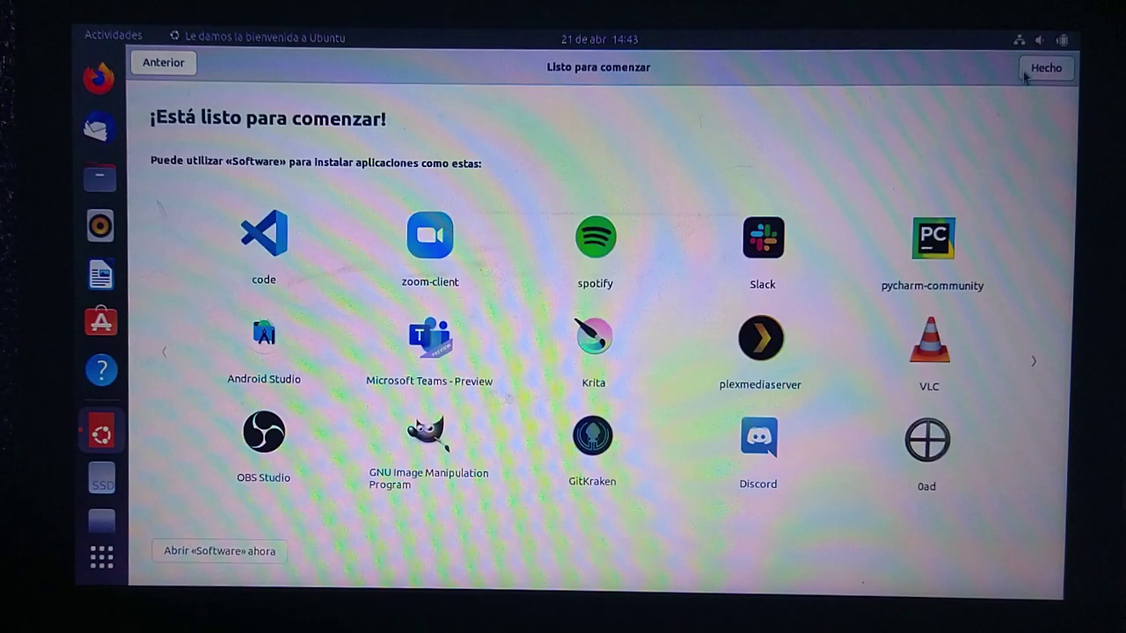
click(1026, 75)
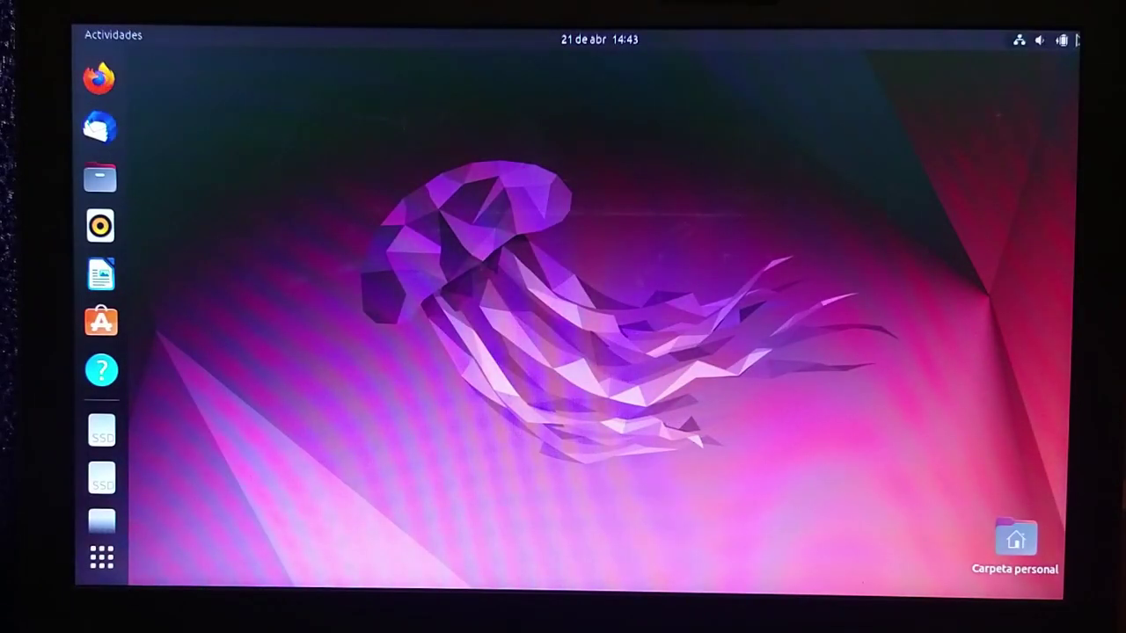
Step: Examine the hardware, GNOME version and windowing system on the system settings' Acerca de page, and close the settings
click(1066, 42)
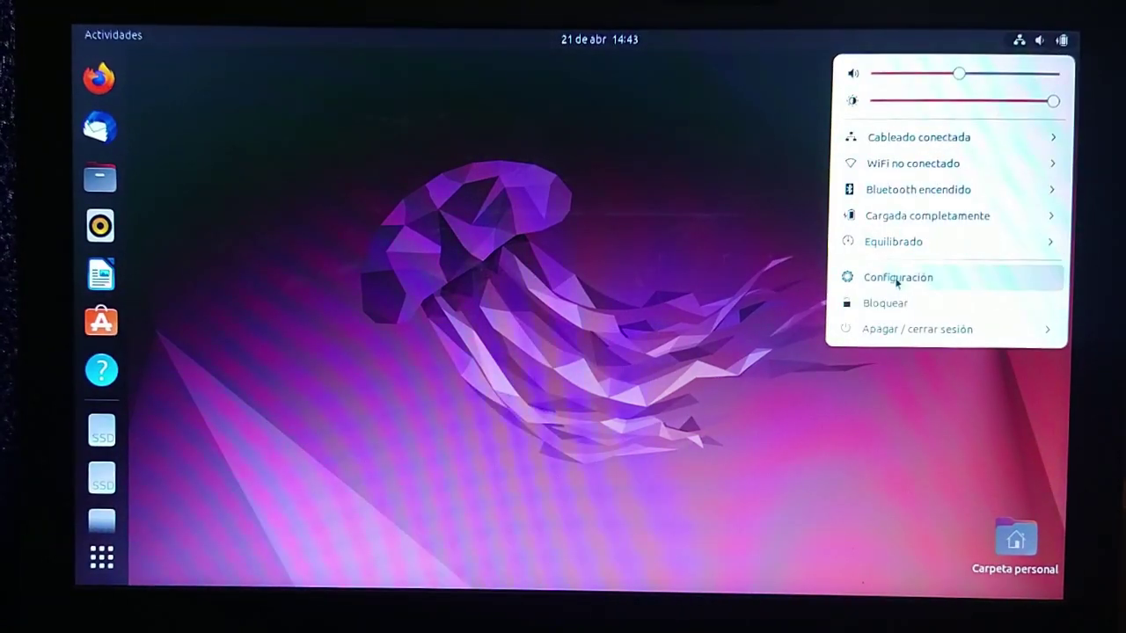
click(898, 278)
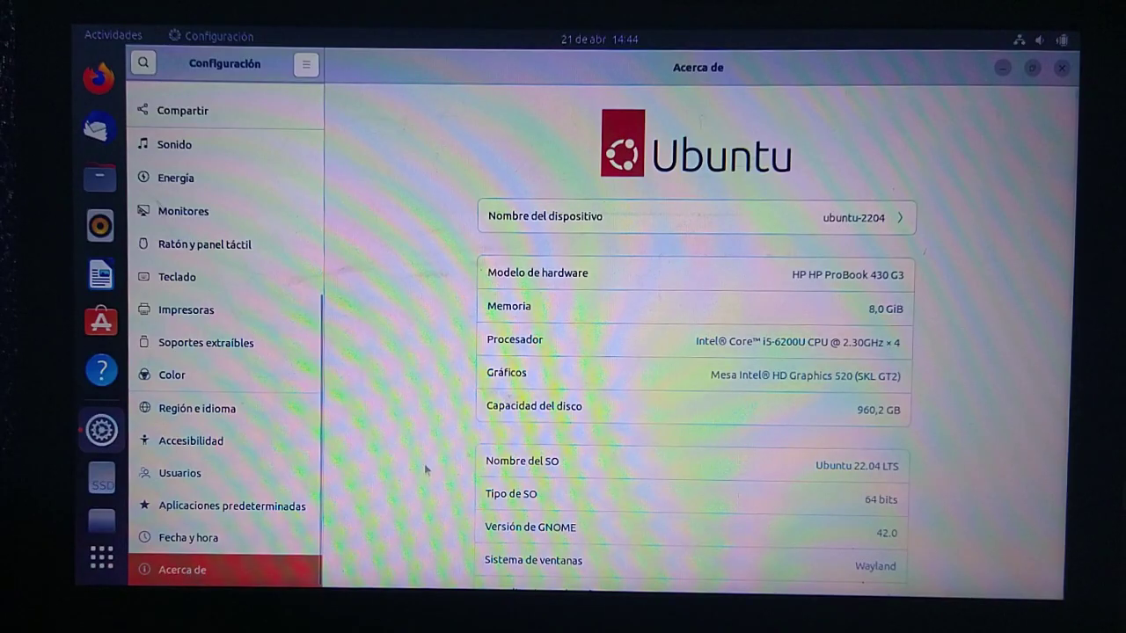
scroll(675, 364, down, 1)
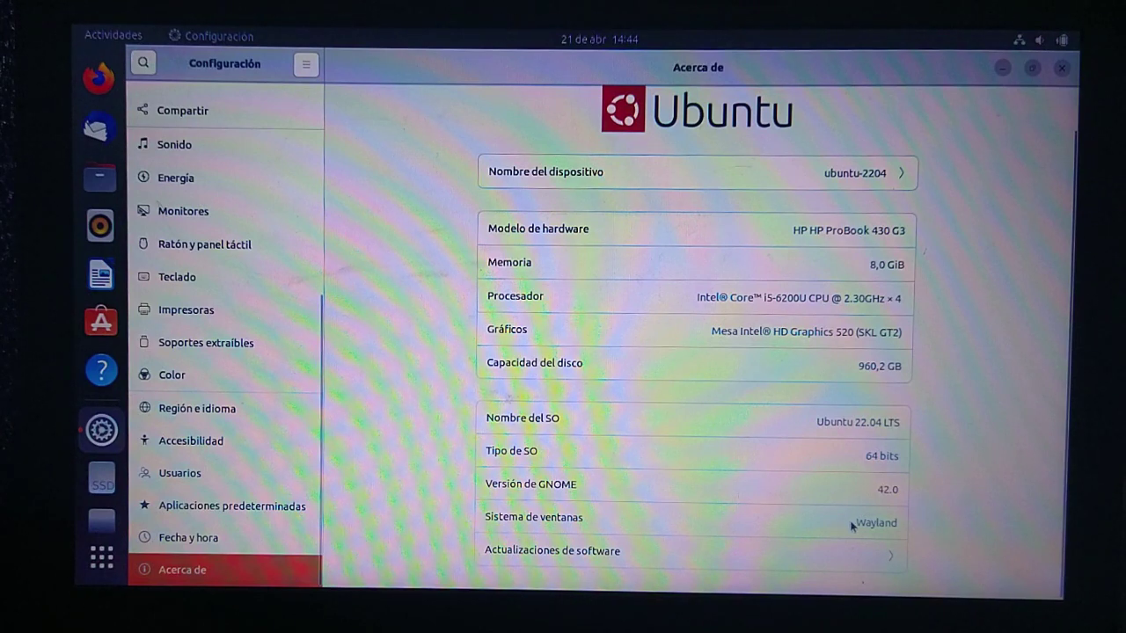
drag(858, 522, 896, 520)
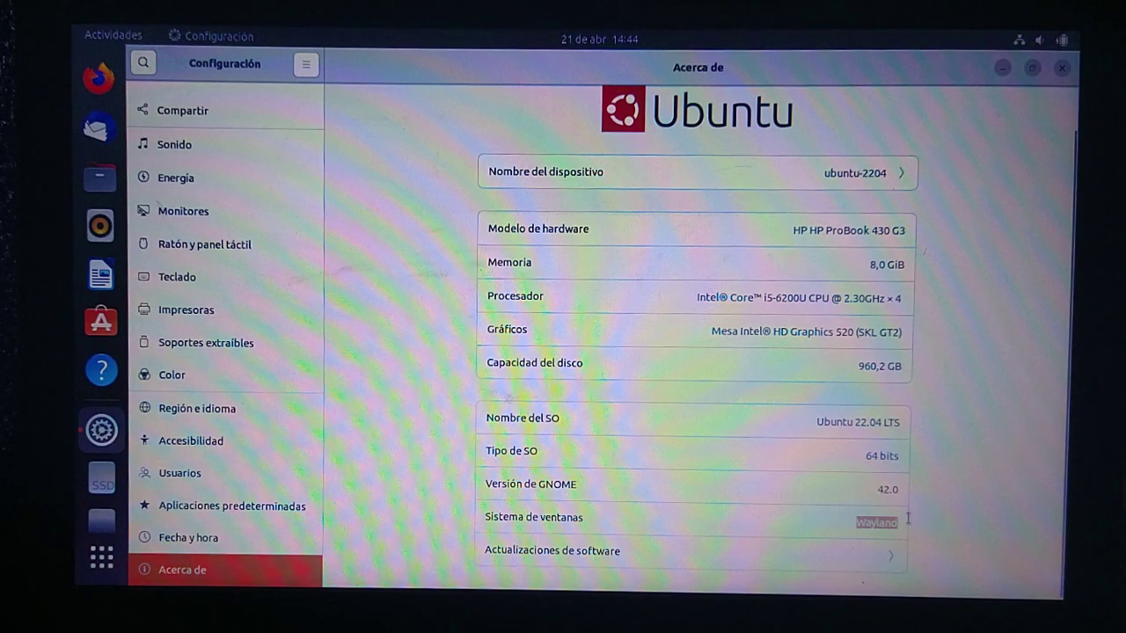
drag(879, 488, 891, 487)
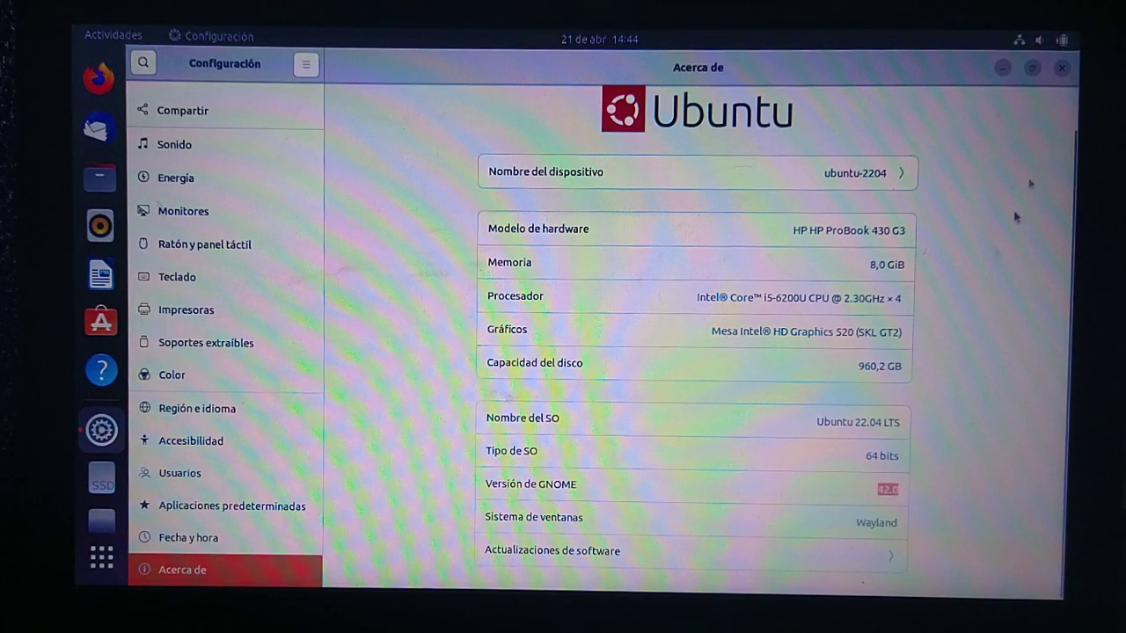
click(1062, 68)
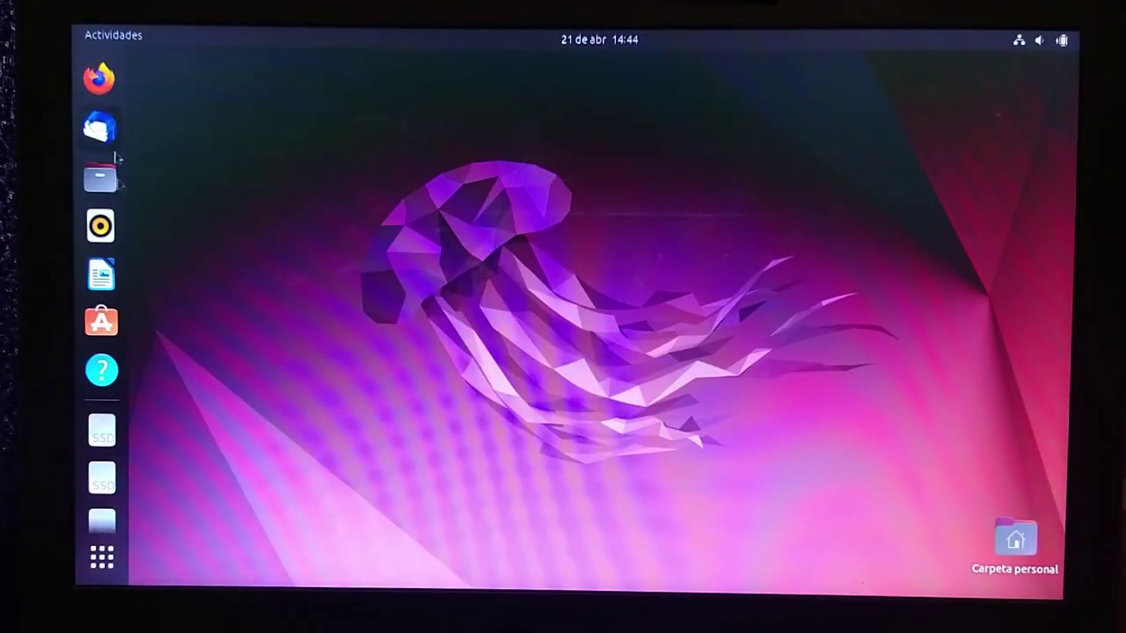
Step: Open Ubuntu Software
click(104, 320)
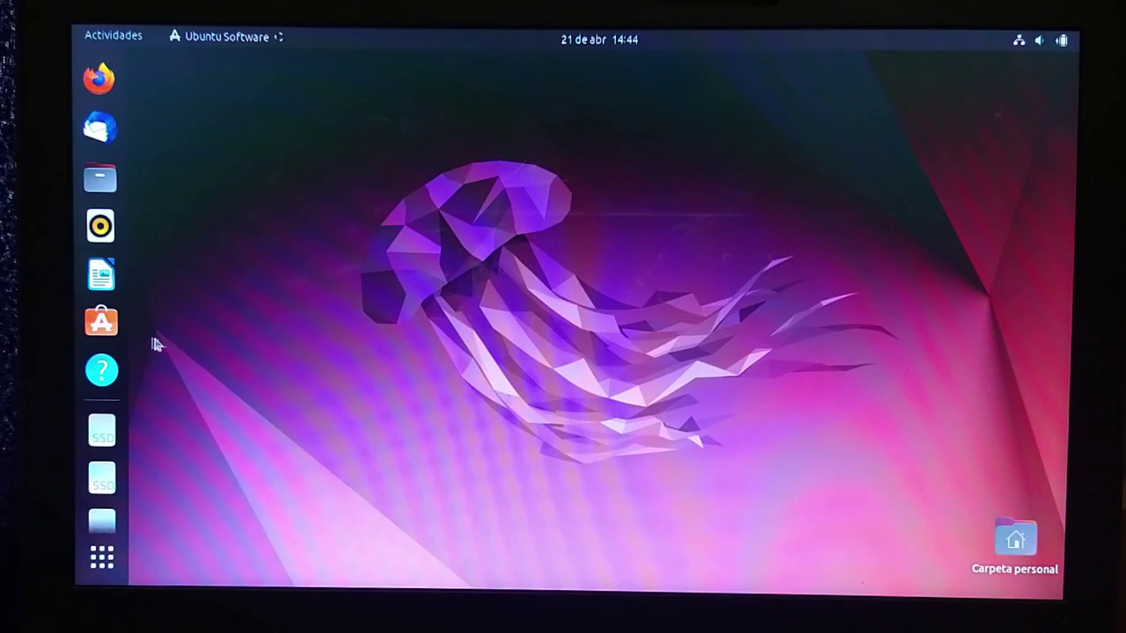